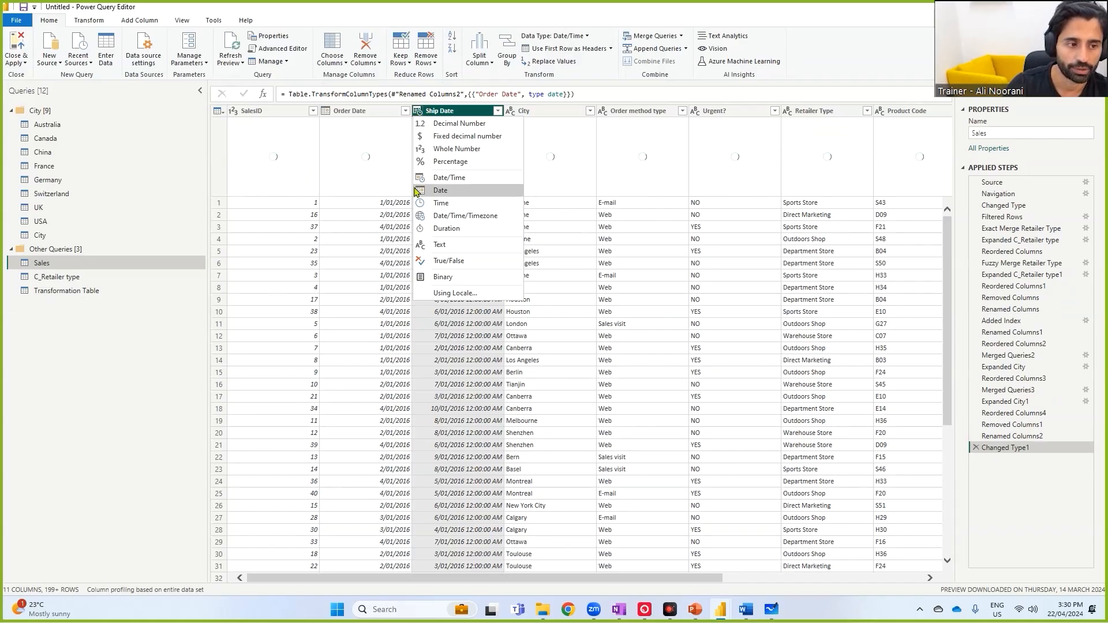
- Examine the data types and column quality statistics from City through Quantity, including the error cells in Quantity
click(543, 115)
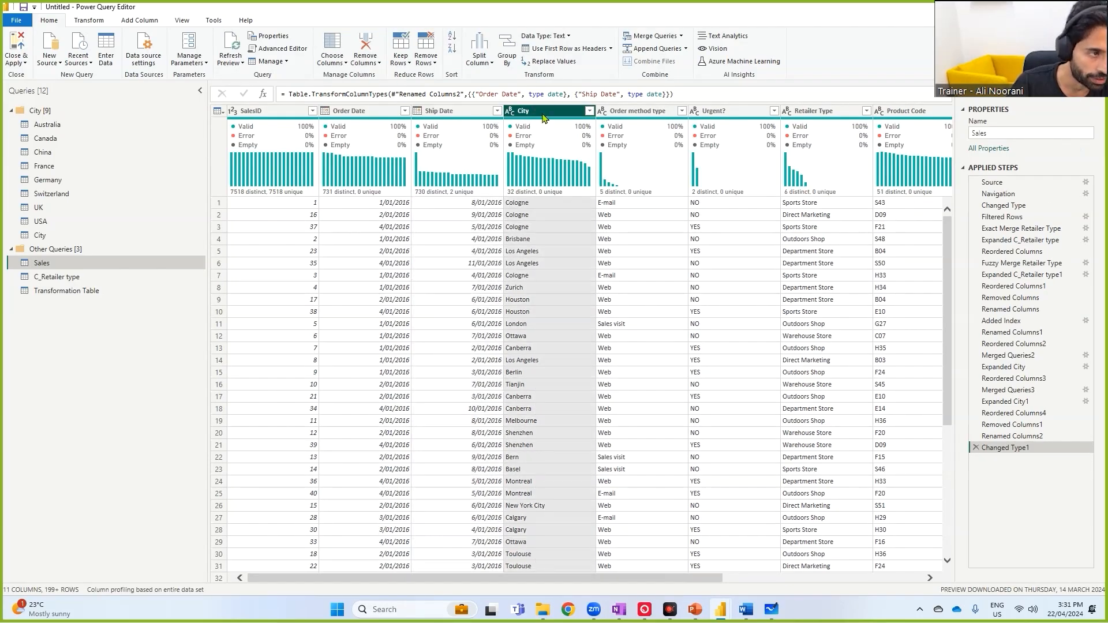
click(634, 110)
drag(721, 580, 830, 580)
click(572, 111)
click(664, 112)
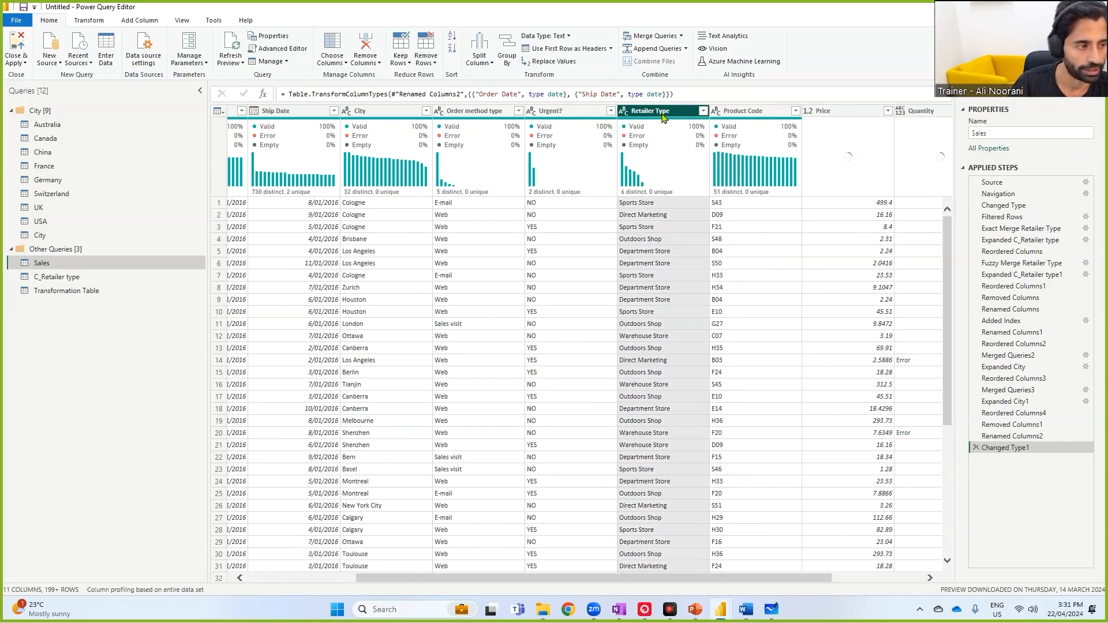
click(753, 112)
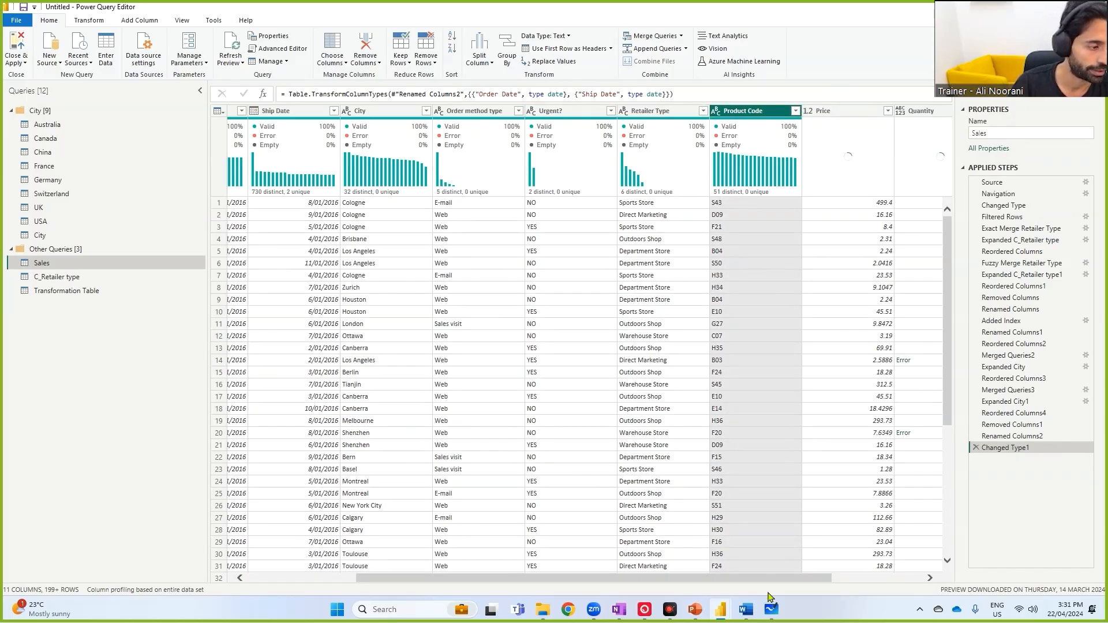
click(921, 578)
click(795, 112)
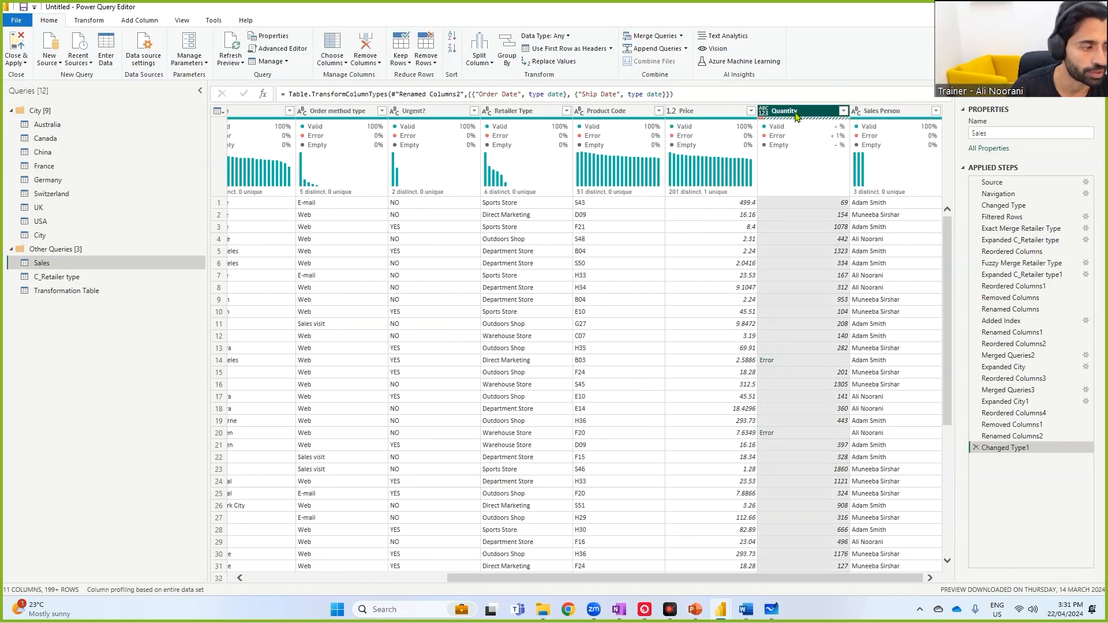
click(823, 364)
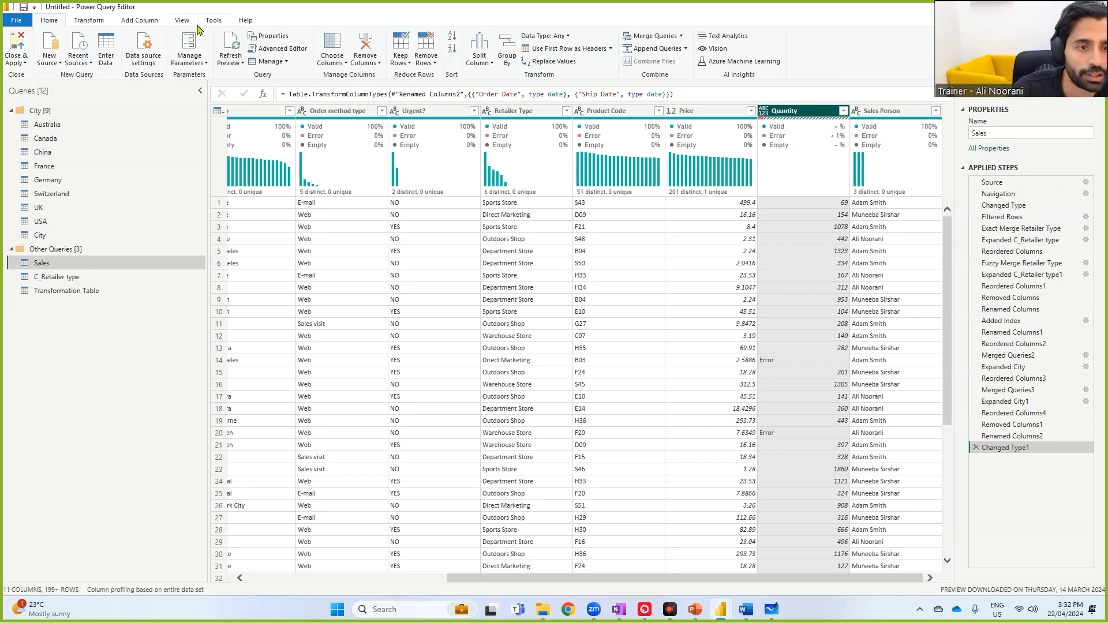
- Switch the column quality preview off and back on
click(181, 20)
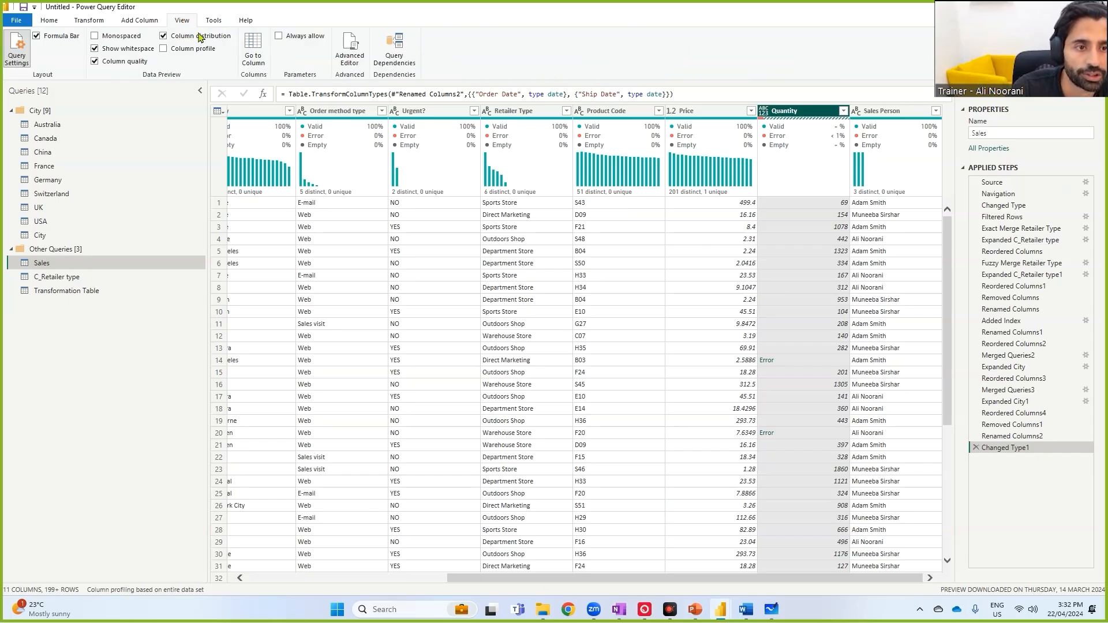
click(125, 60)
click(126, 60)
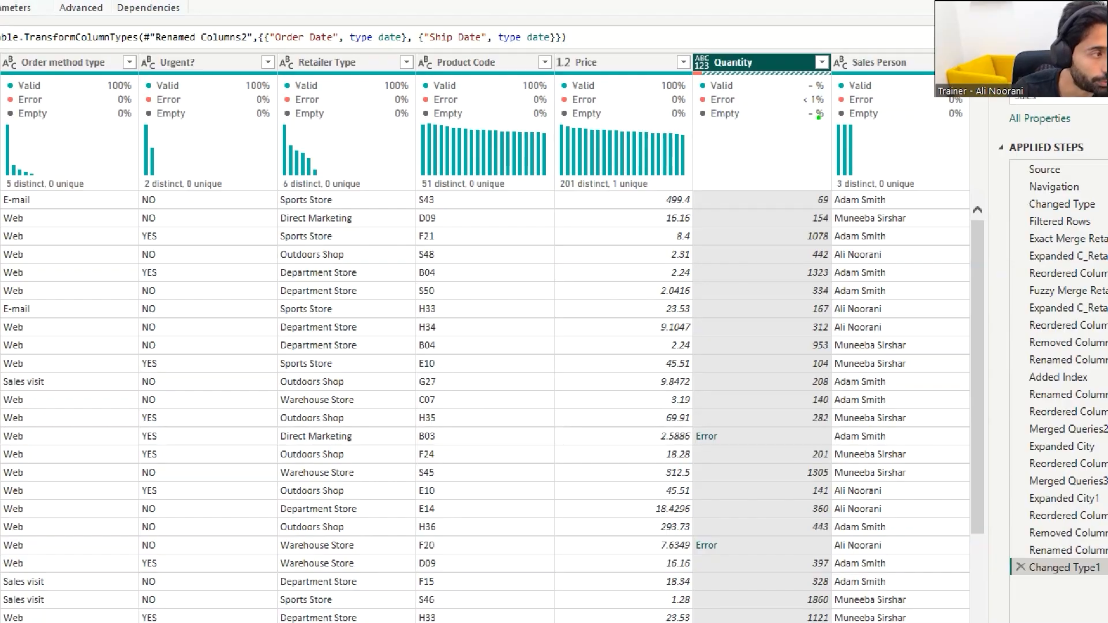
- Underline the Quantity column's Error and Empty statistics and write the on-screen note "#oferrors/#ofrows" beneath them
drag(698, 107, 835, 106)
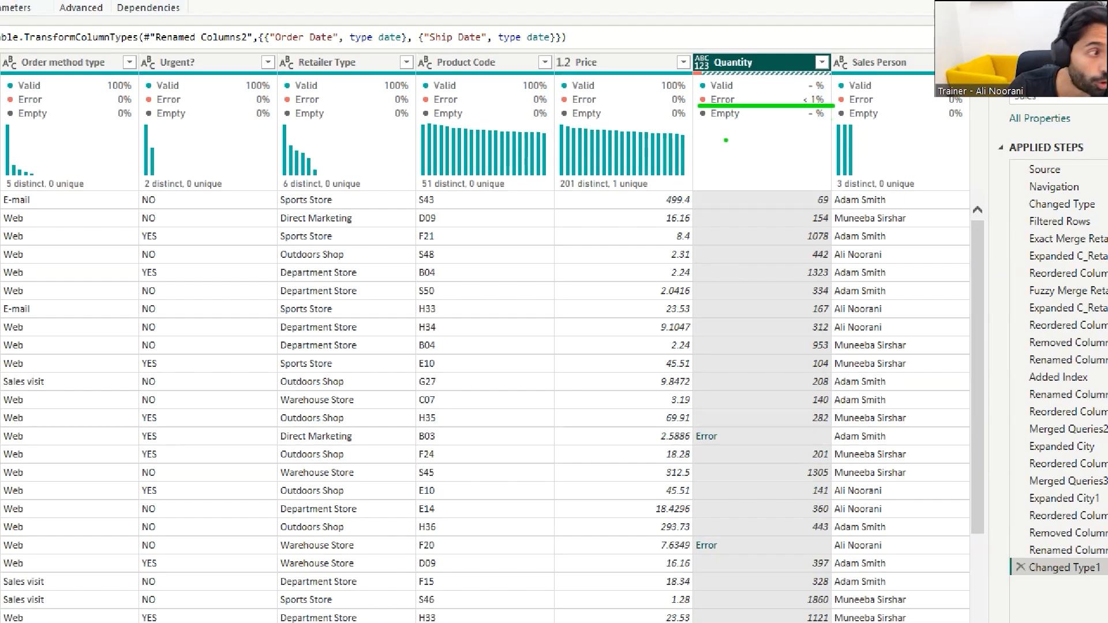
drag(704, 122, 837, 123)
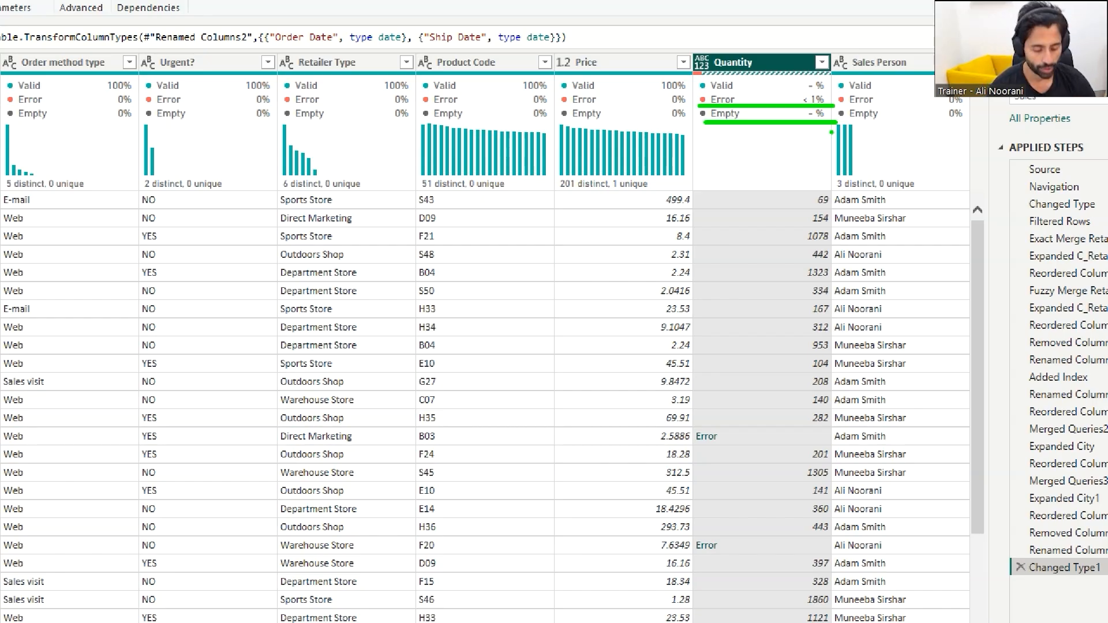
text(t)
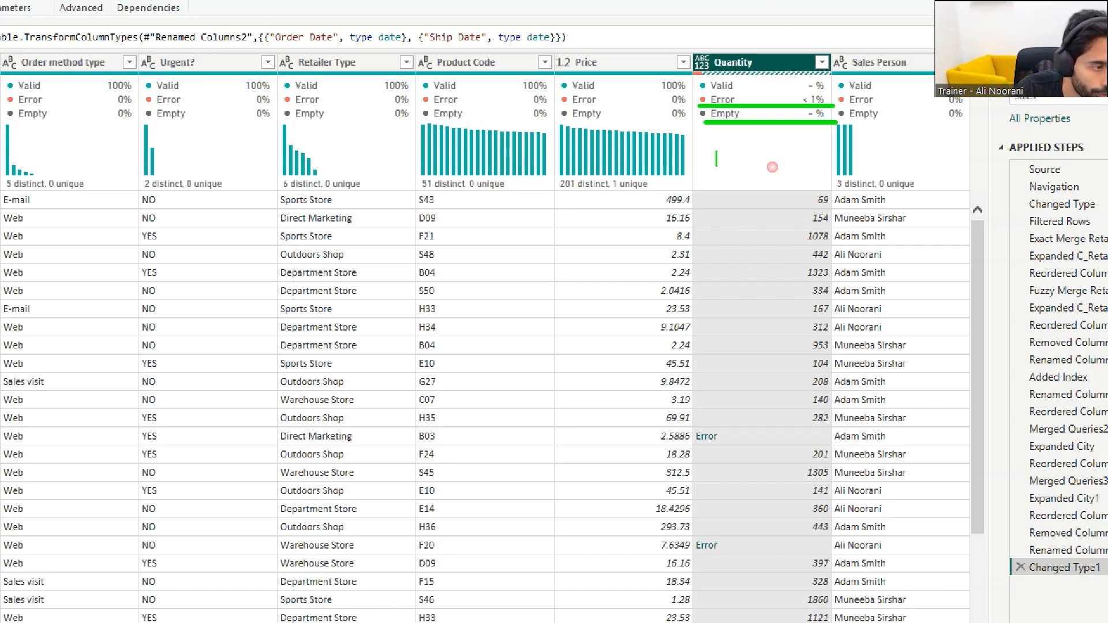
text(#oferrors)
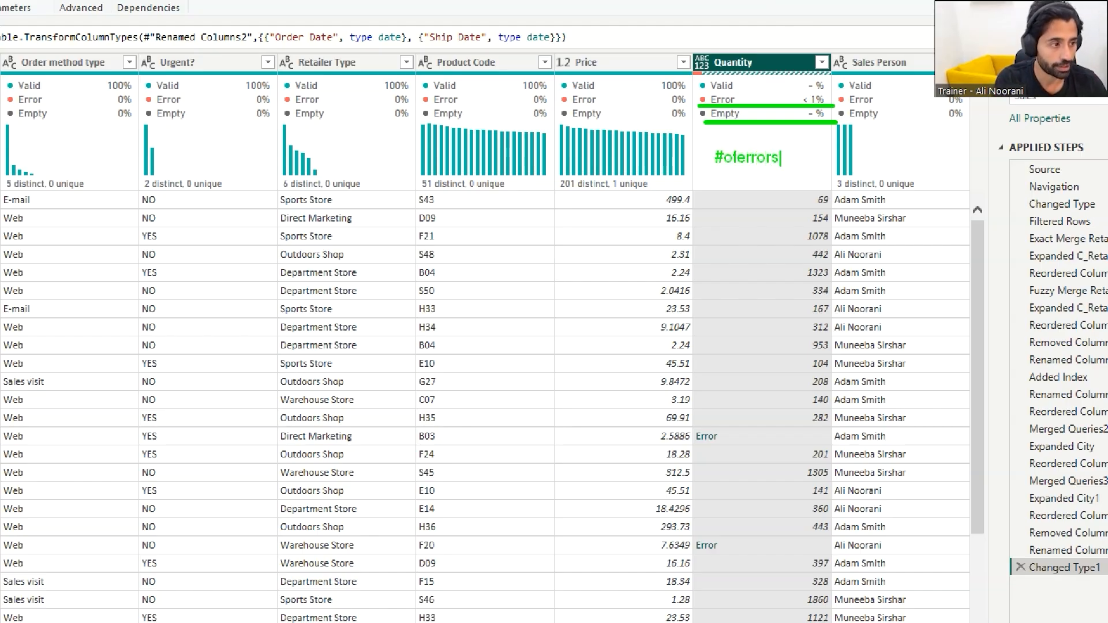
text(/##o)
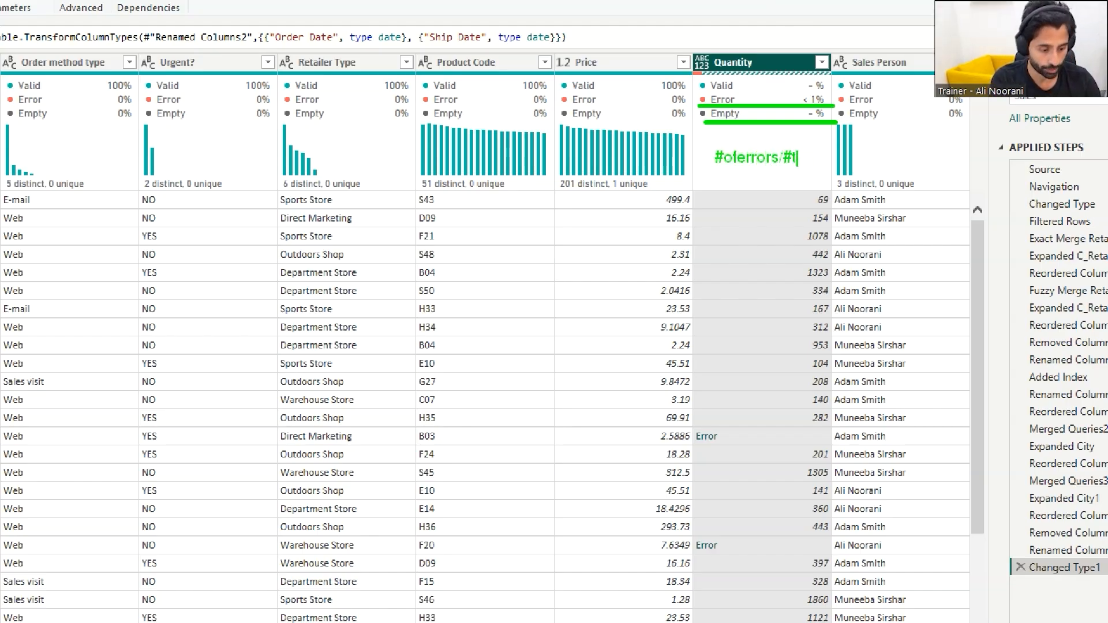
key(BackSpace)
key(BackSpace)
text(ofrows)
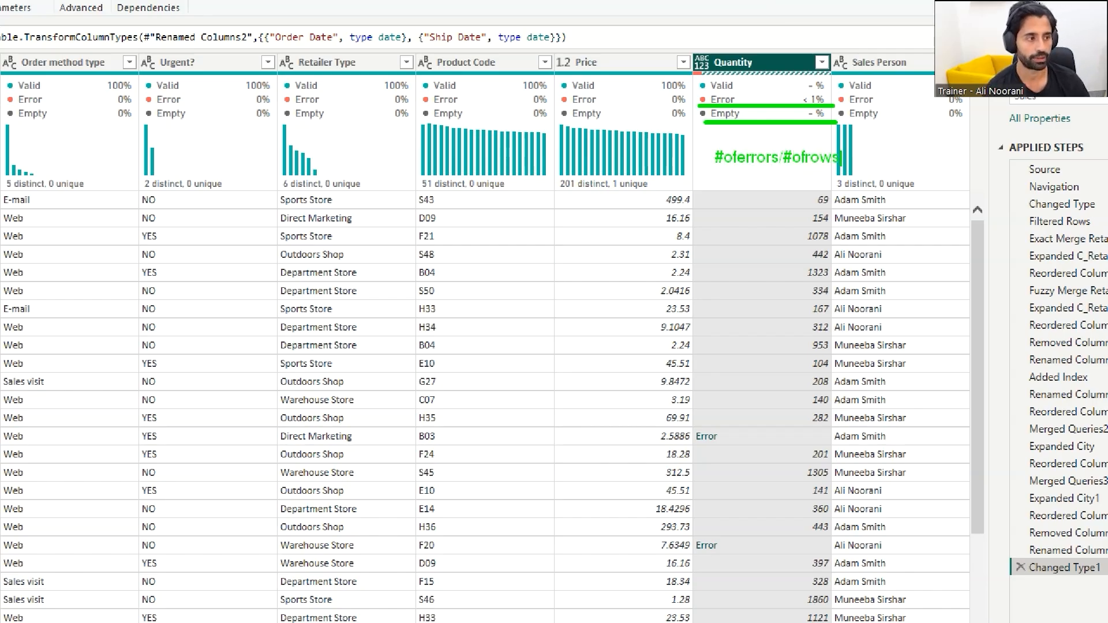
- Draw a tick near Quantity's Valid statistic and a stroke down the column, and clear the on-screen annotations
drag(759, 91, 811, 87)
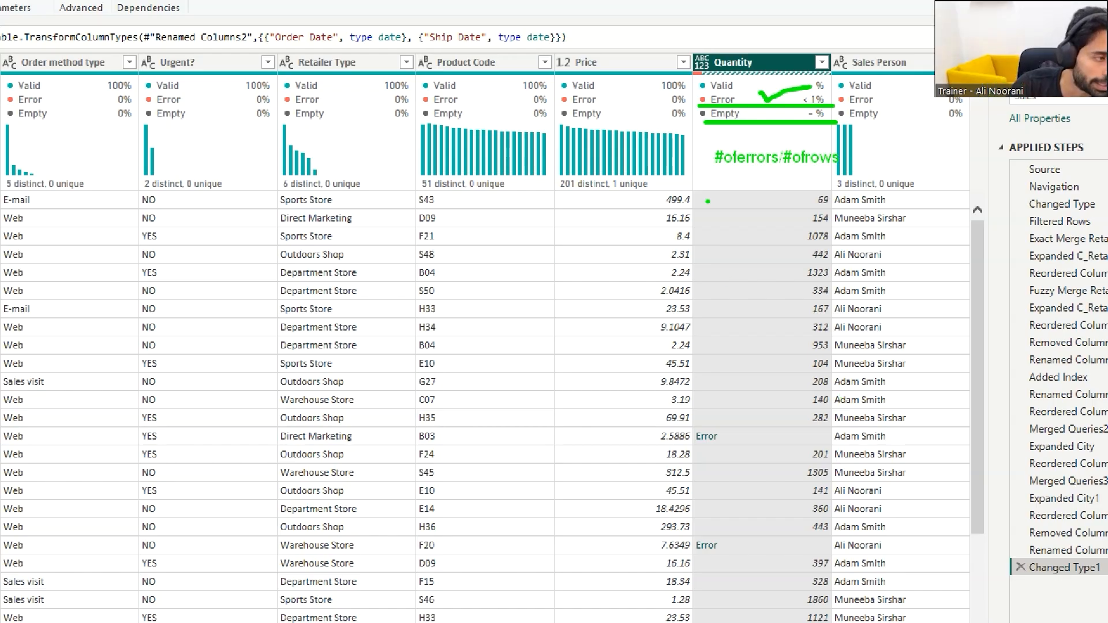
mouse_move(777, 181)
mouse_down()
mouse_move(791, 419)
mouse_move(754, 453)
mouse_move(767, 461)
mouse_up()
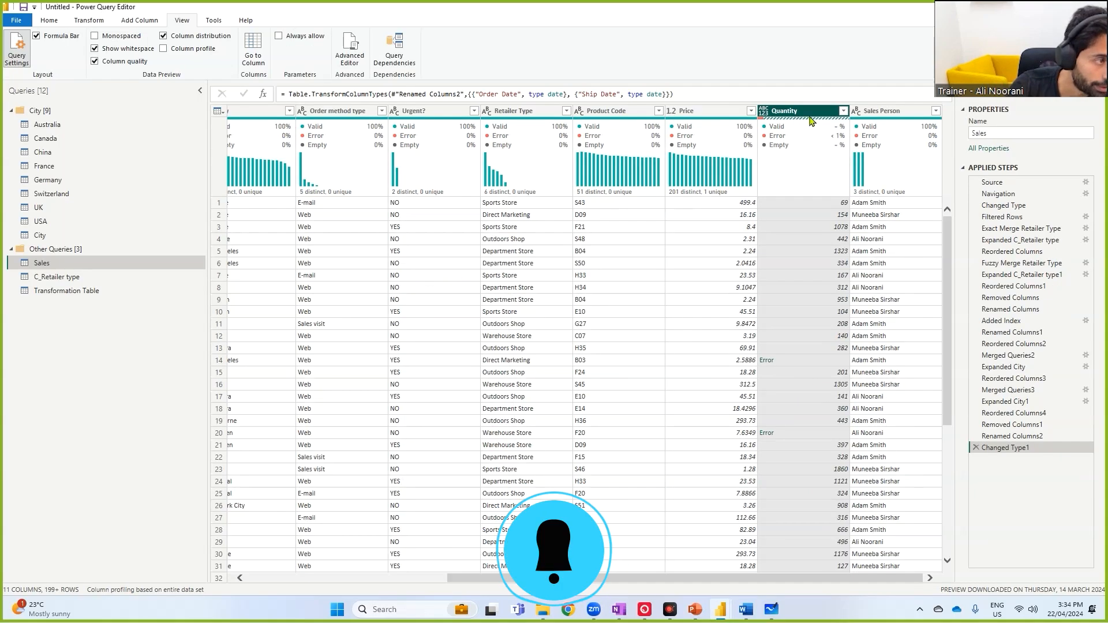
right_click(767, 72)
key(Escape)
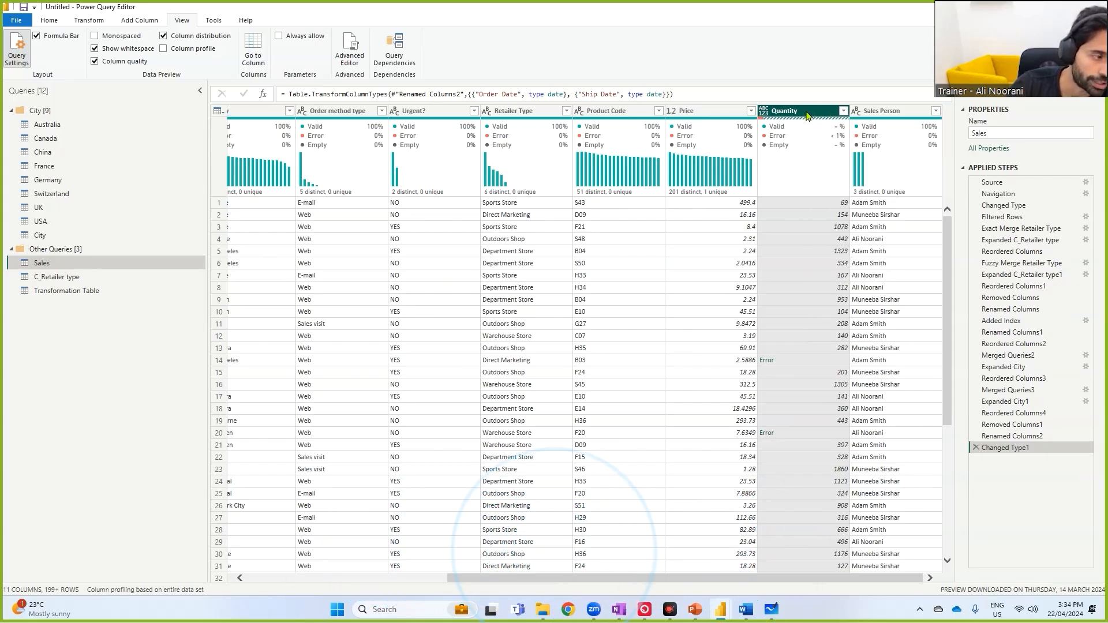
- Change the Quantity column's data type to Whole Number and remove the rows with errors in that column
click(763, 111)
mouse_move(755, 102)
mouse_down()
mouse_move(778, 122)
mouse_move(731, 172)
mouse_move(759, 167)
mouse_up()
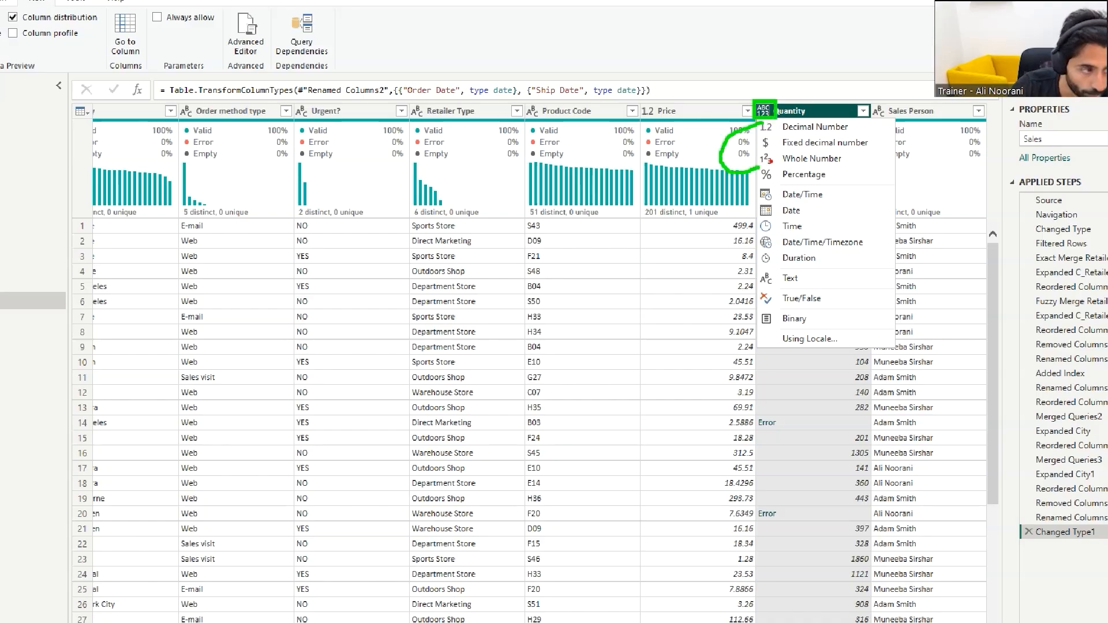
click(766, 158)
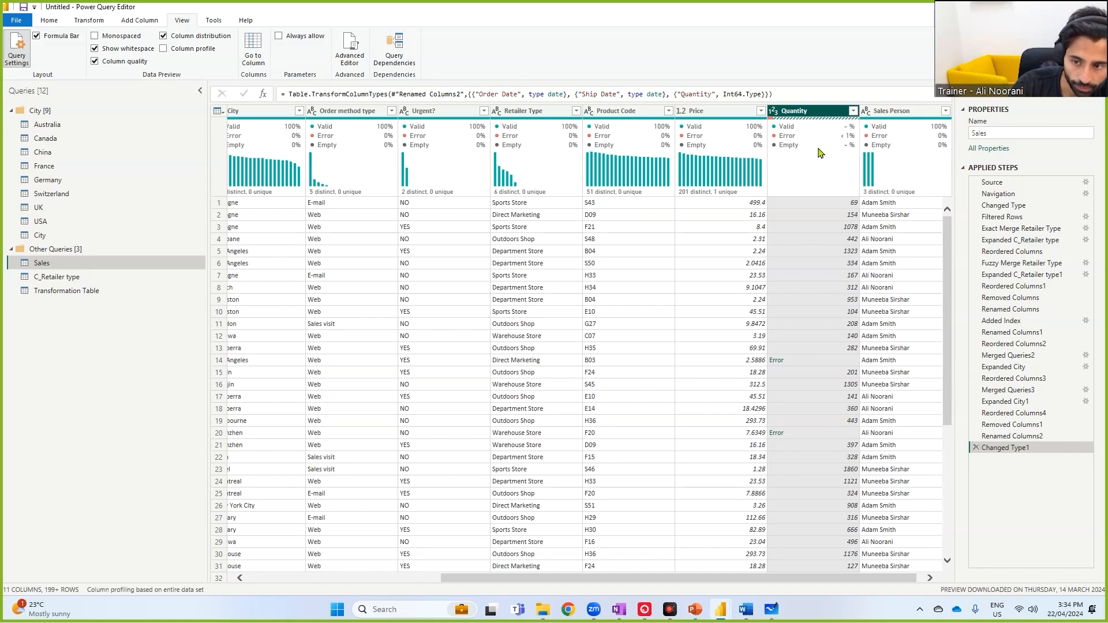
right_click(793, 113)
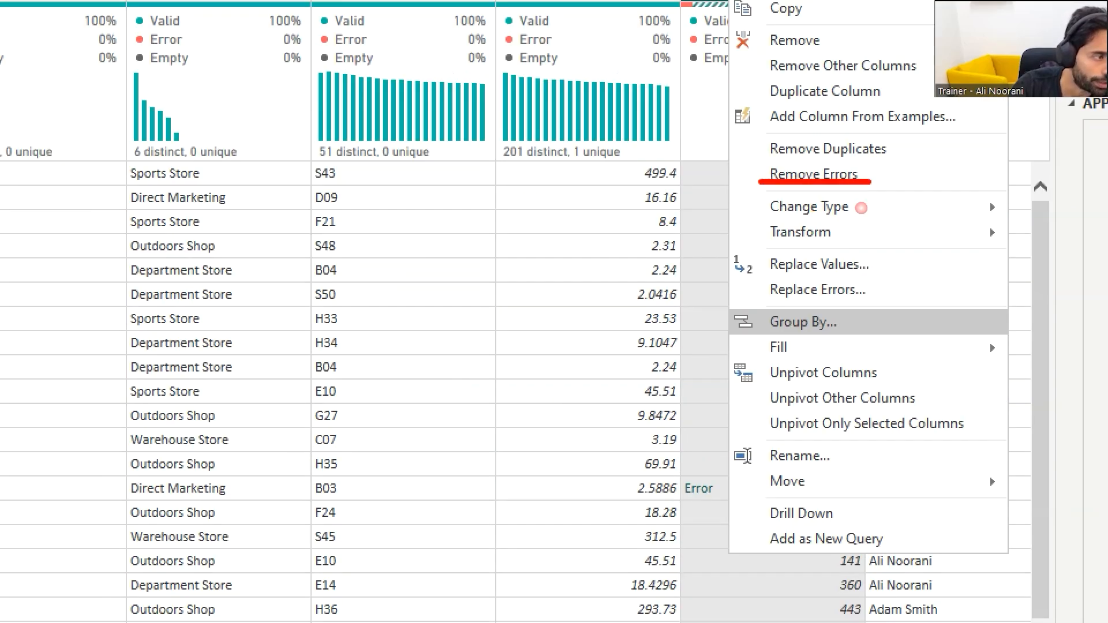
click(814, 174)
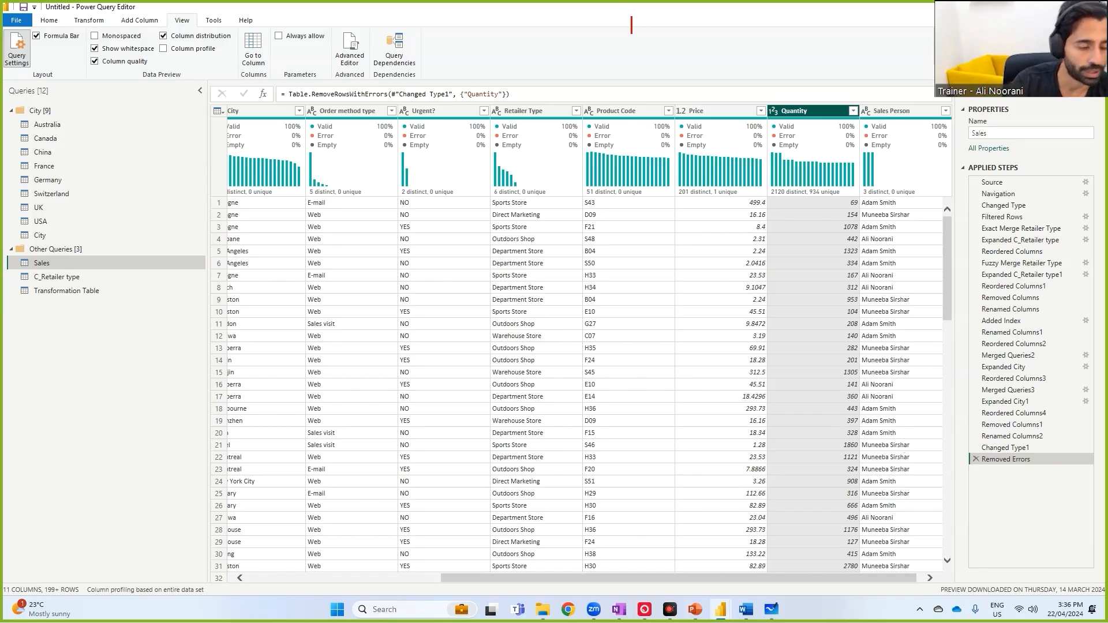
- Write a three-line on-screen note: "adhoc report to make a quick decision", "10 million rows and 2 rows has a prob", "month on month revenue"
text(adhoc report t)
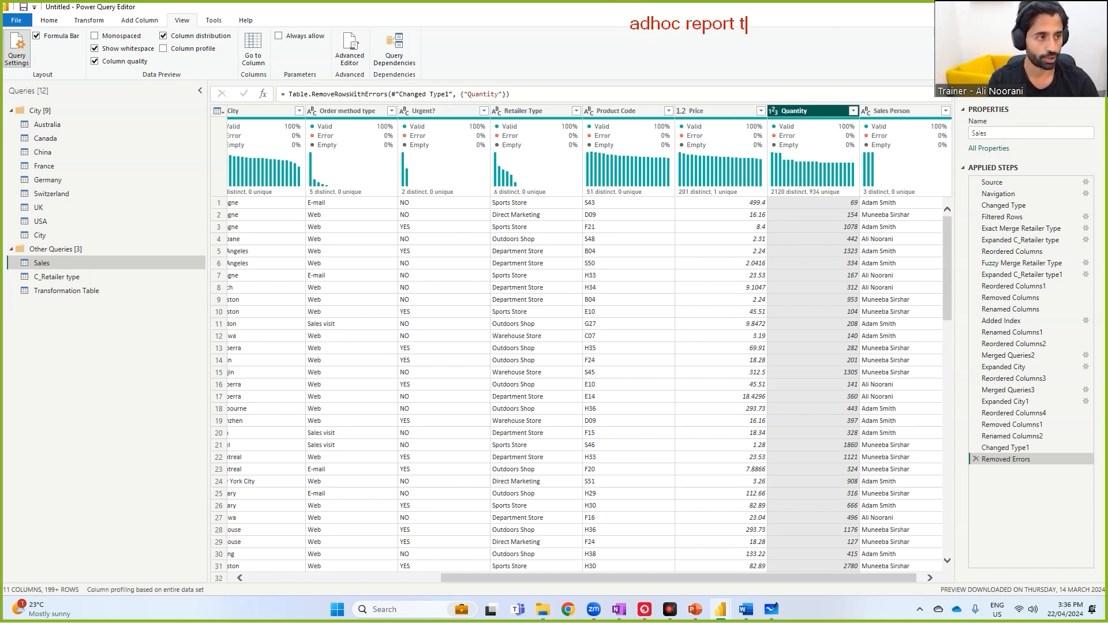
text(o make a quick decision)
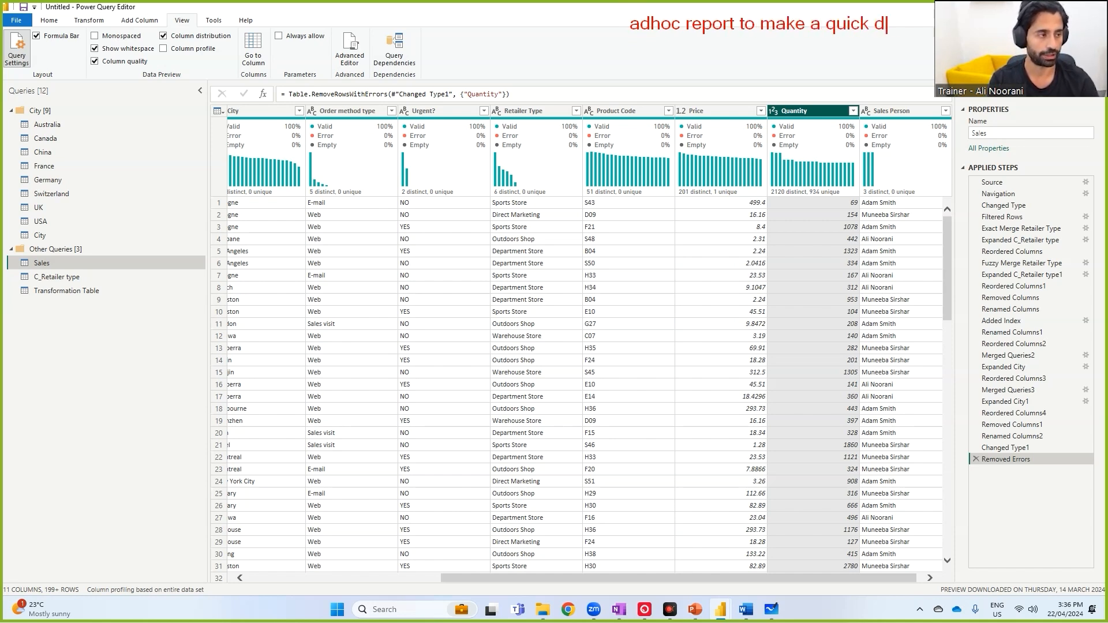
key(Return)
text(10)
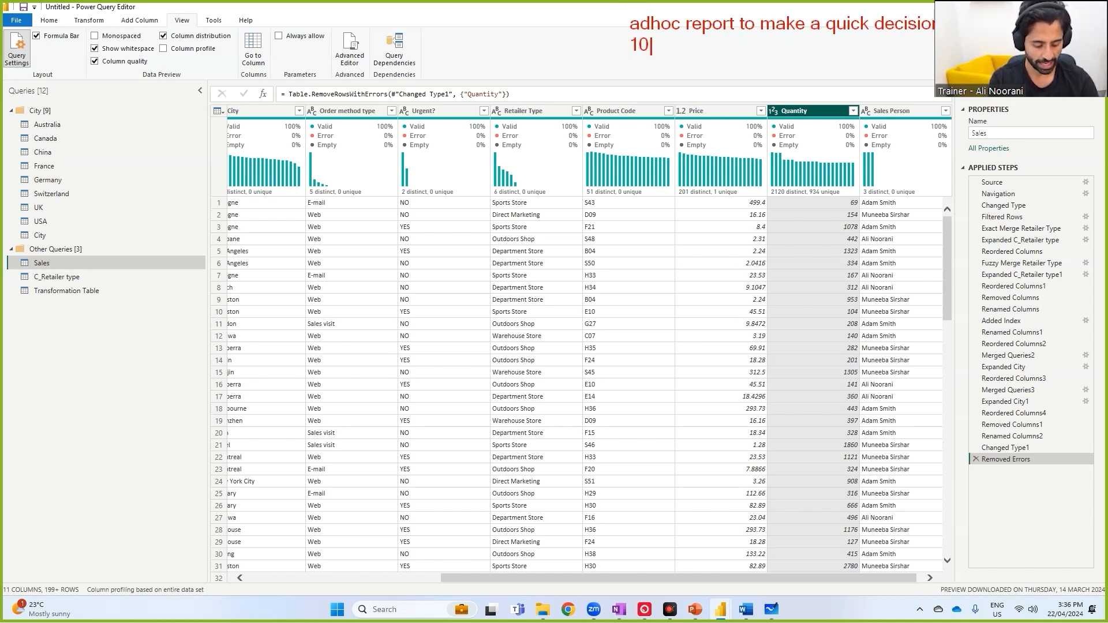
text( million rows and)
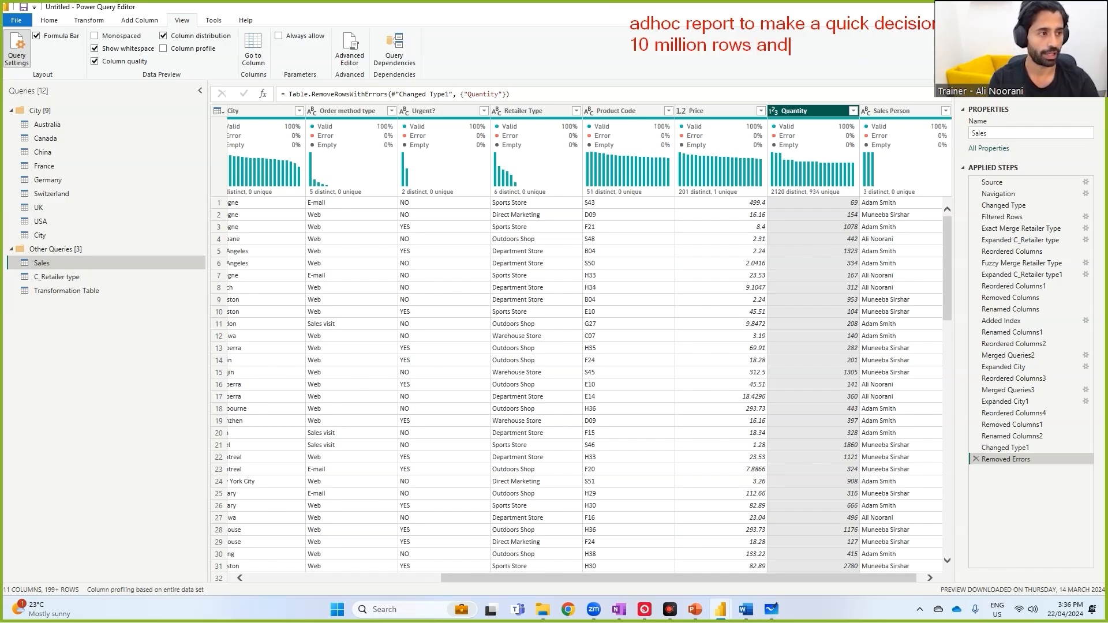
text( 2 rows has a prob)
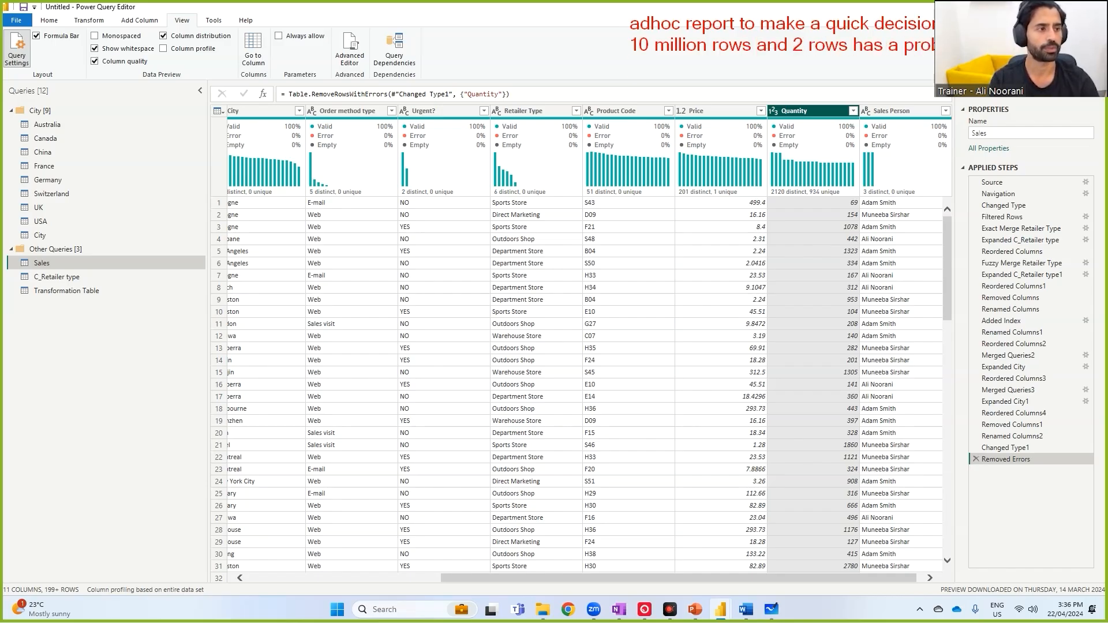
key(Return)
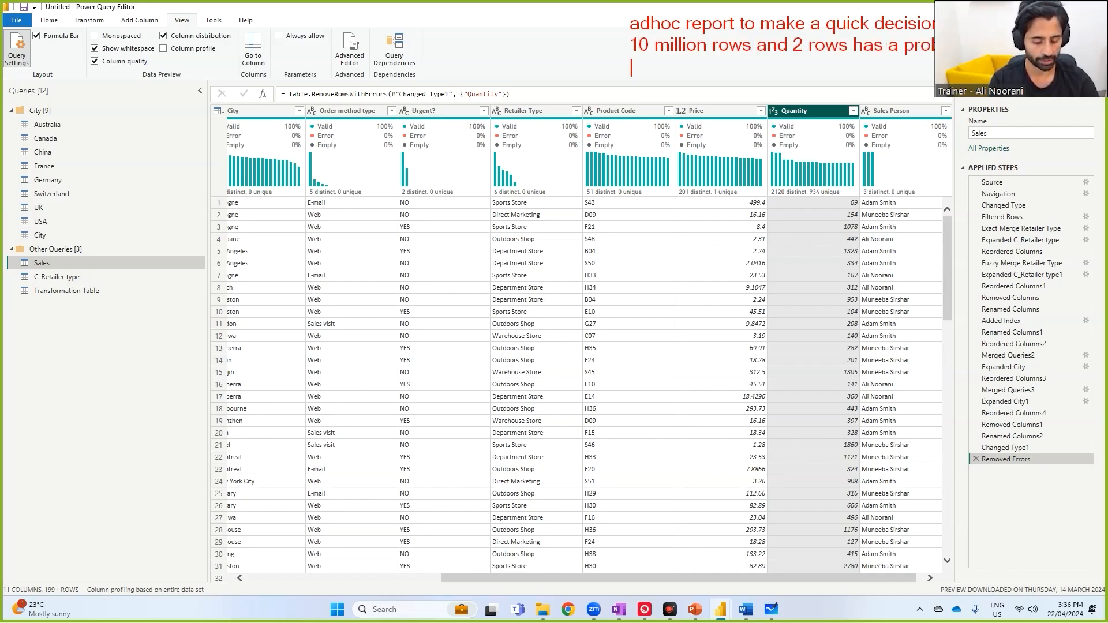
text(month o)
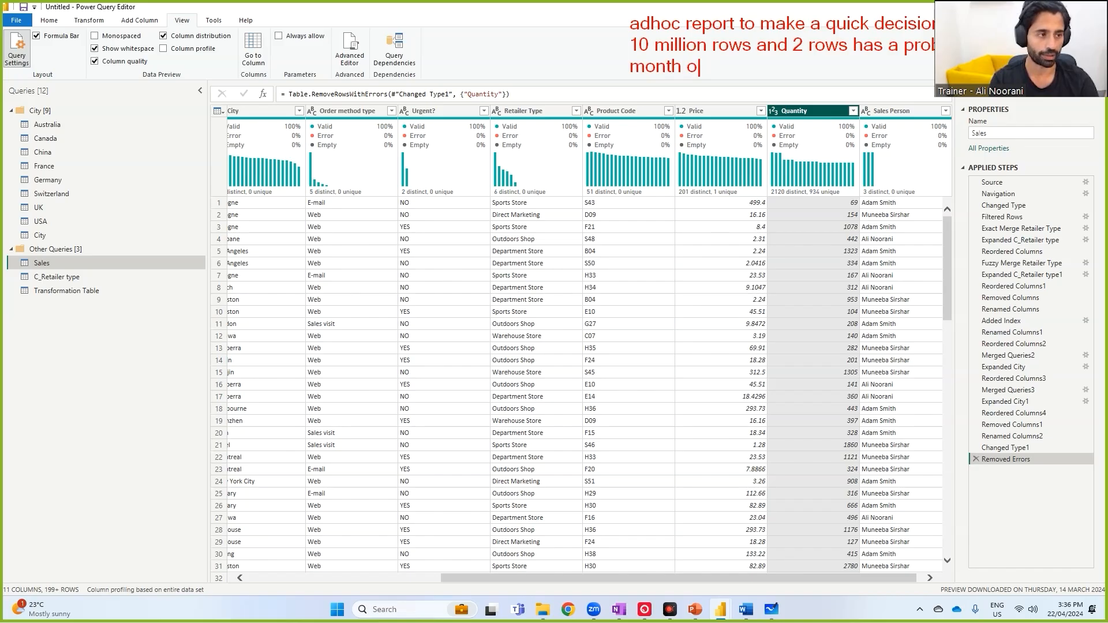
text(n month rev)
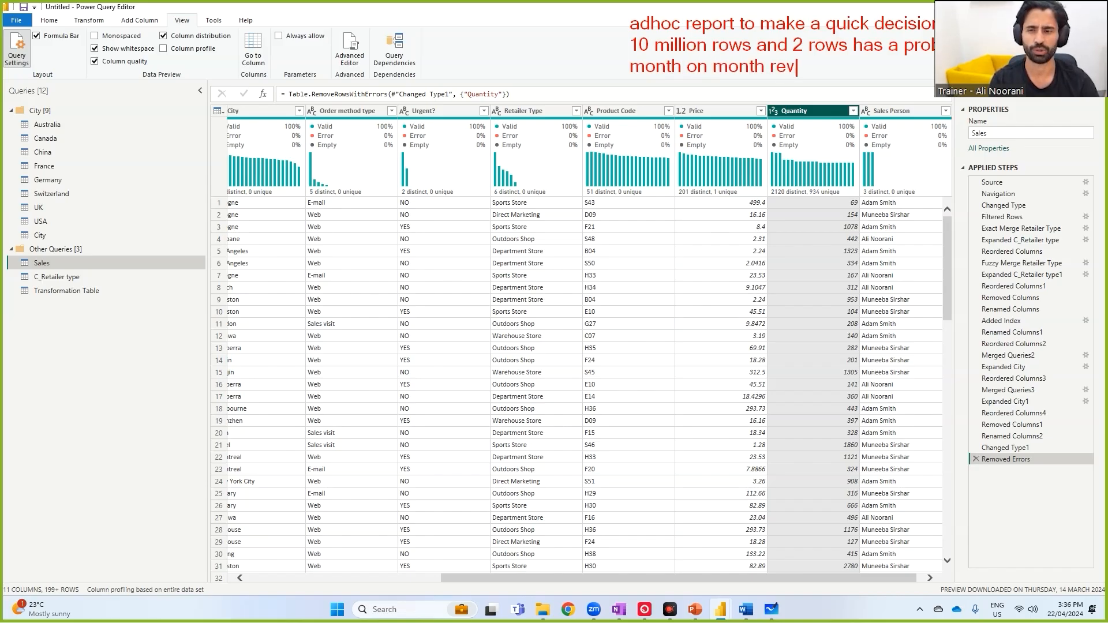
text(enue)
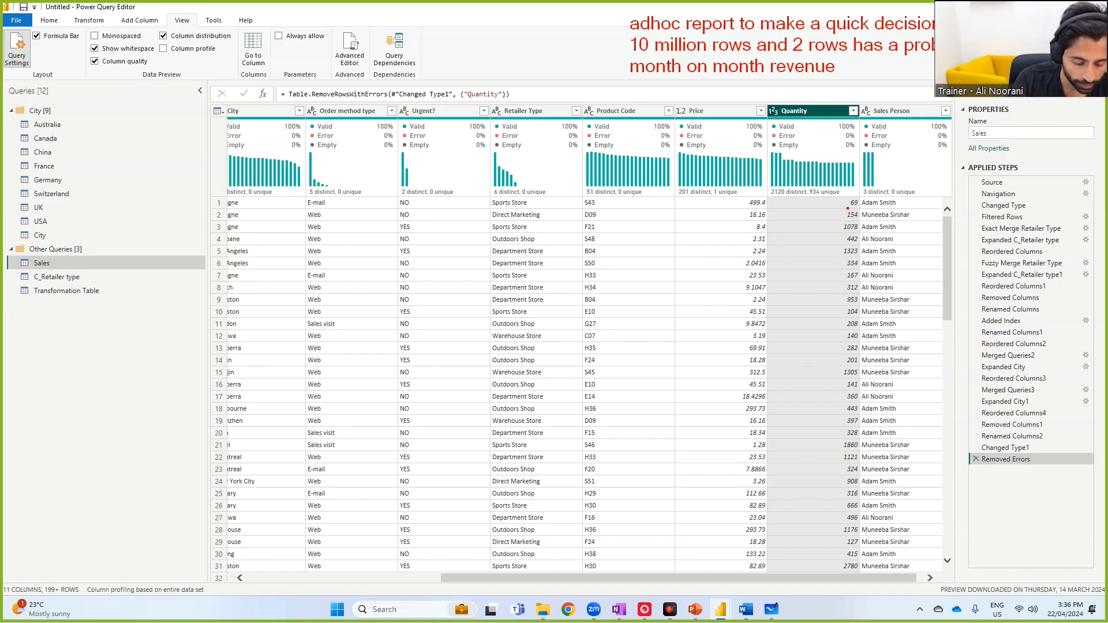
- Add a second on-screen note over the table: "report for regulatory purposes", "updated every month", "1 million rows with 10,000 errors"
click(648, 421)
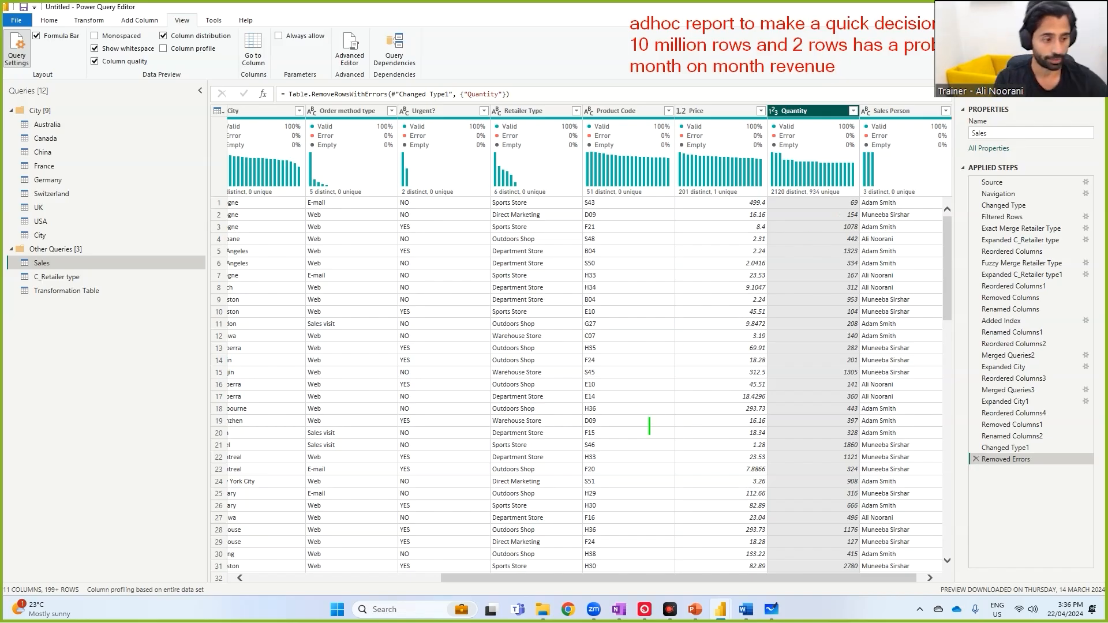
text(report for o)
key(BackSpace)
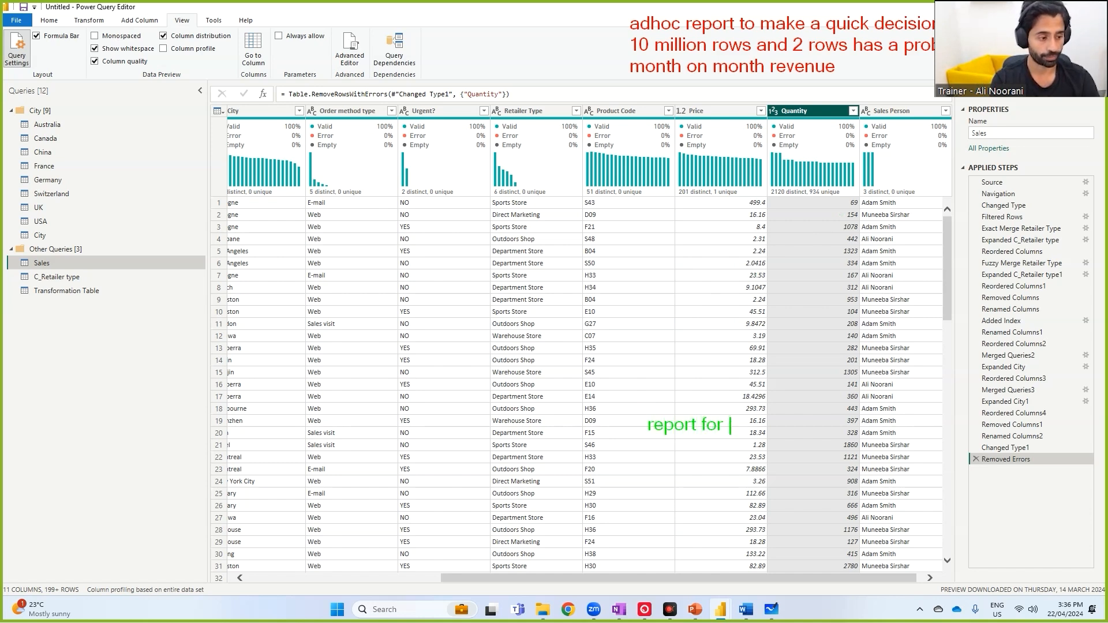
text(regulatory purposes)
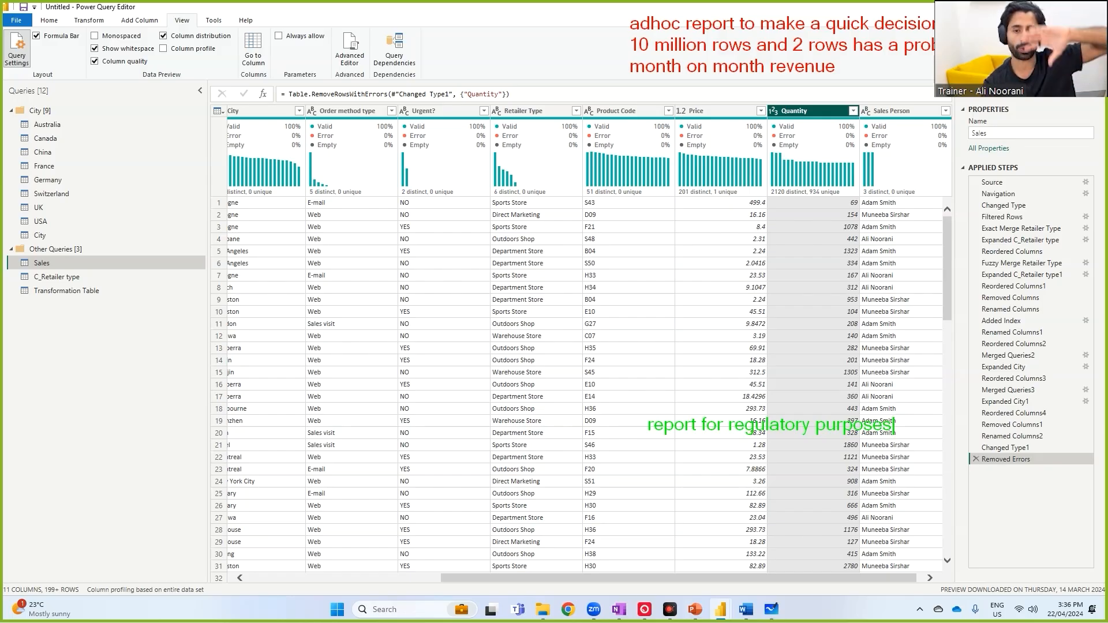
key(Return)
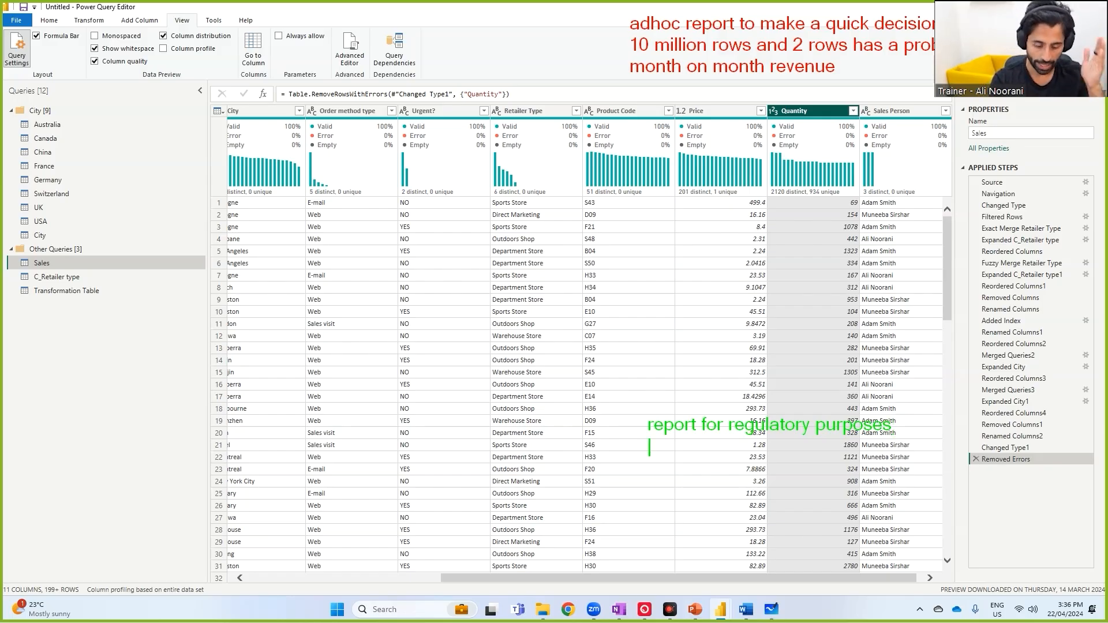
text(updated every month)
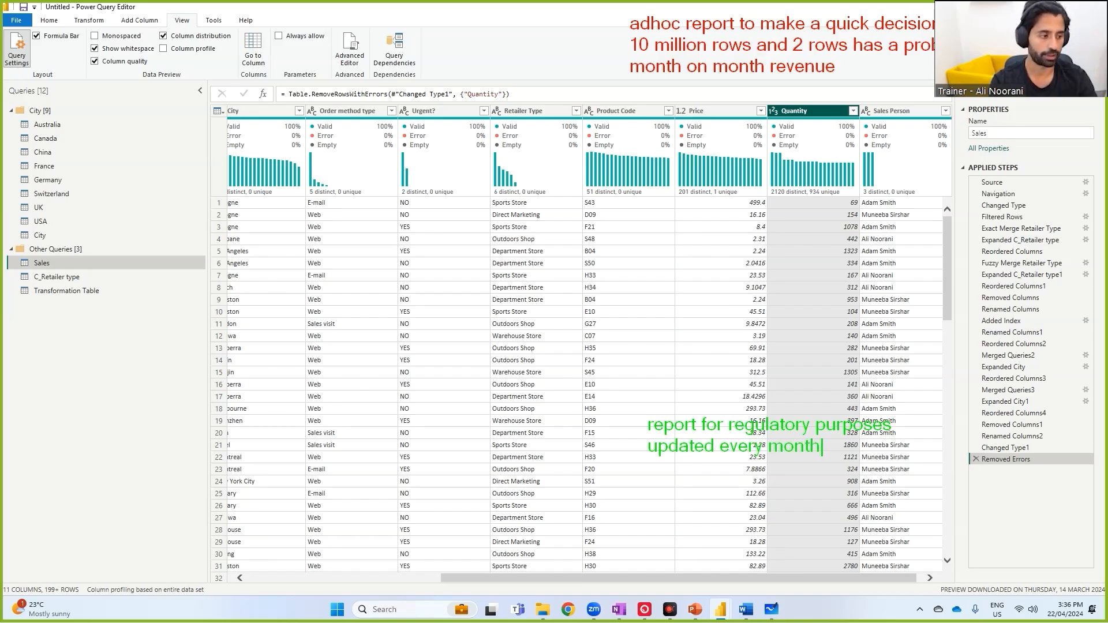
key(Return)
text(1 million rows with 10,000 errors)
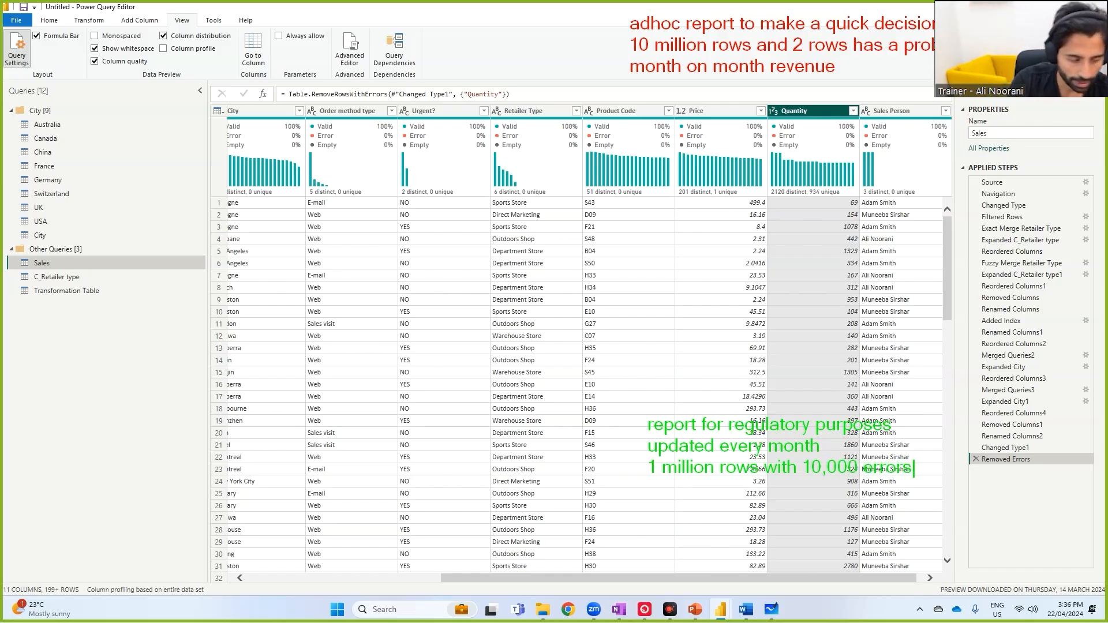
- Add the blue on-screen note "speed" beside the ad hoc report note
text(t)
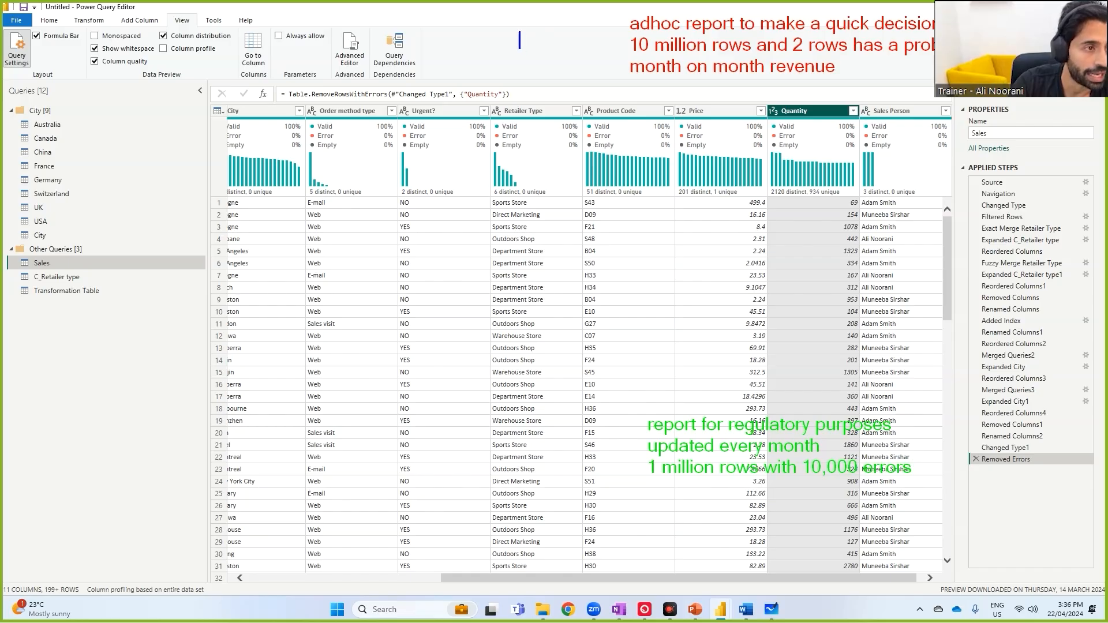
text(sppe)
key(BackSpace)
key(BackSpace)
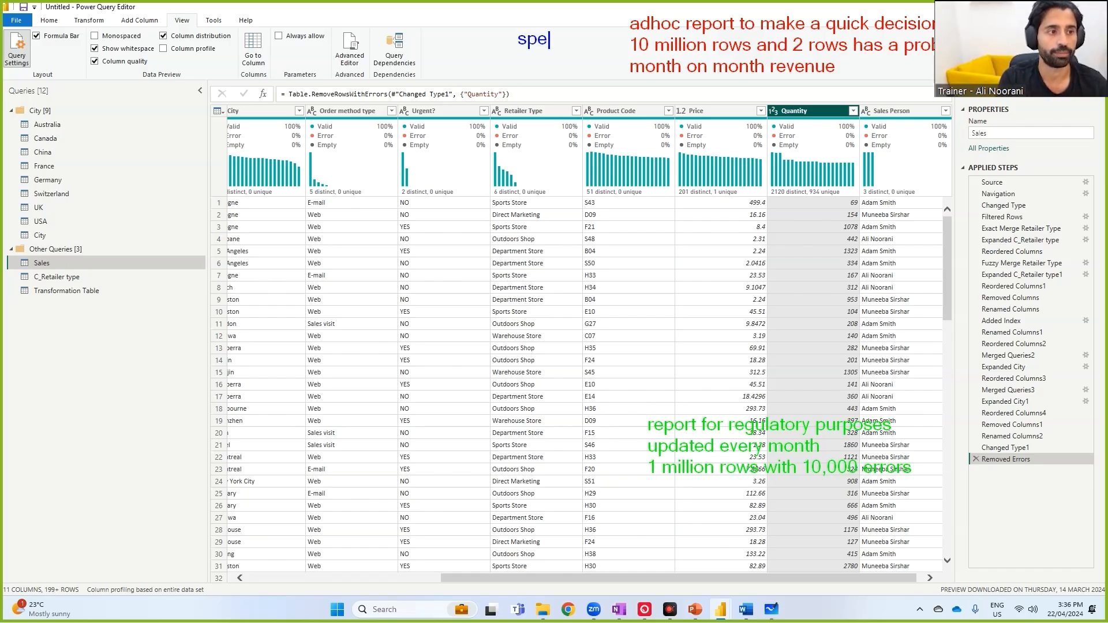
text(eed)
- Write "accuracy", "due diligence" and "completeness" on three lines under the regulatory report note, and draw a stroke from "speed" down towards them
click(632, 501)
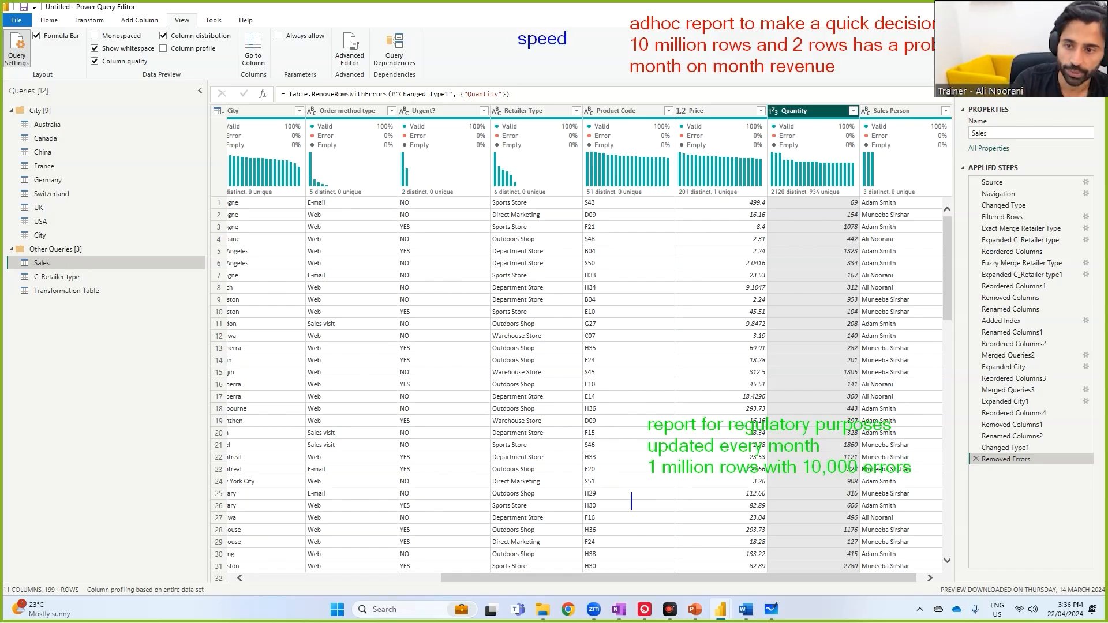
text(accuracy)
key(Return)
text(due )
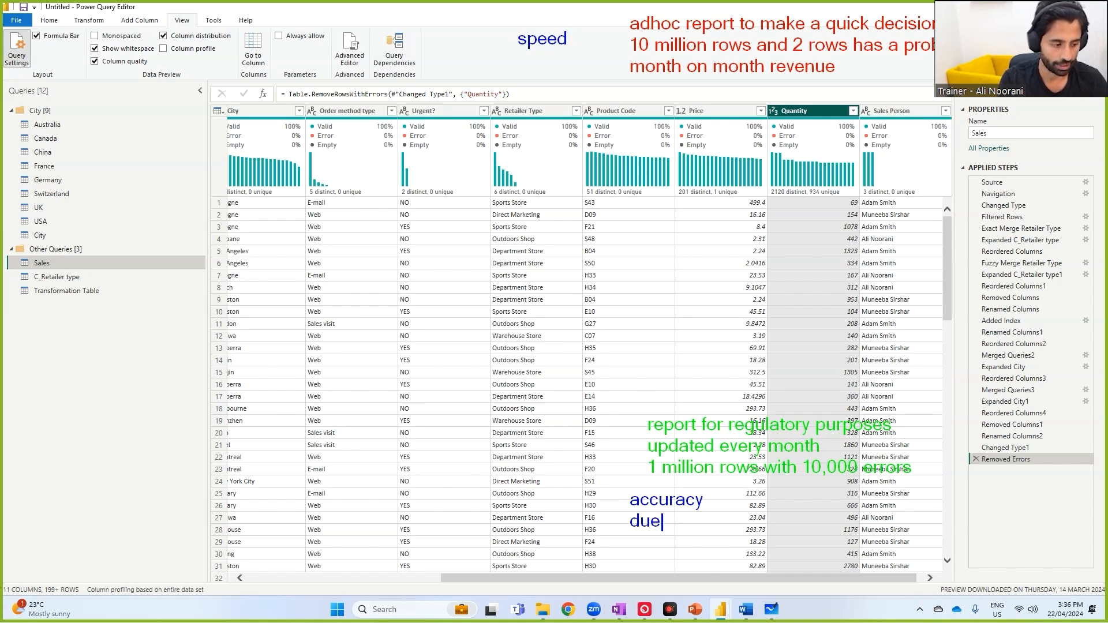
text(diligence)
key(Return)
text(complet)
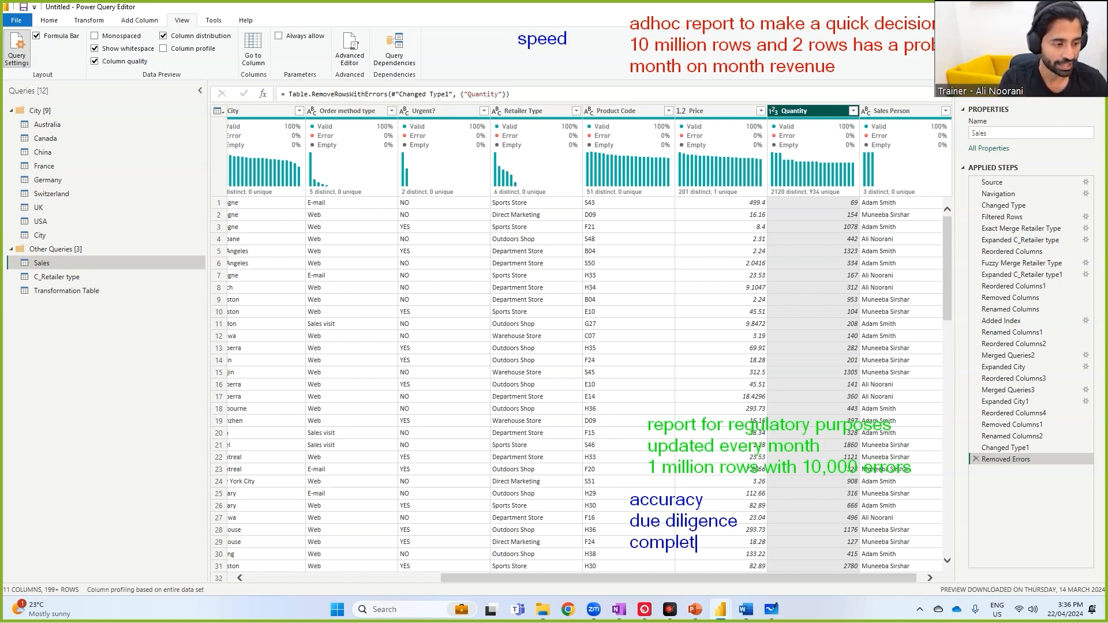
text(eness)
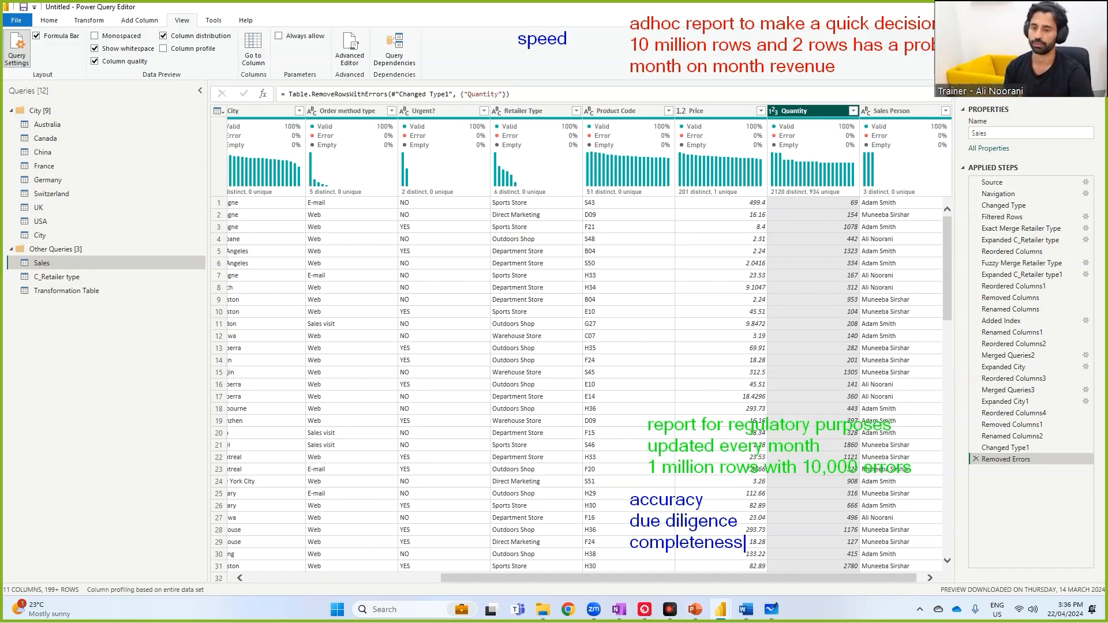
drag(540, 57, 654, 478)
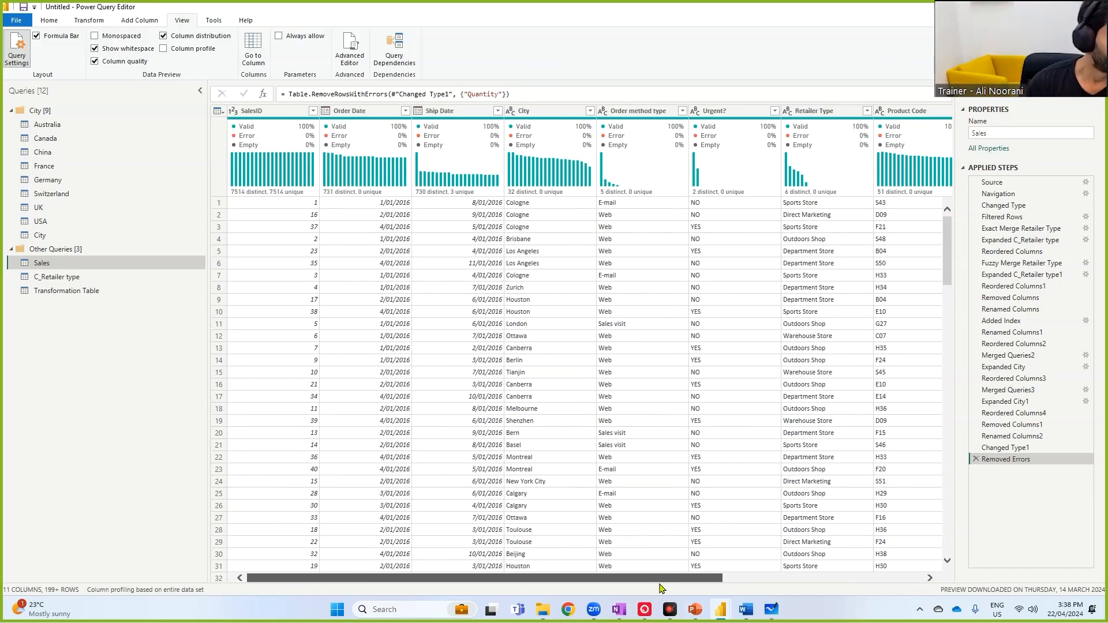
scroll(320, 570, right, 5)
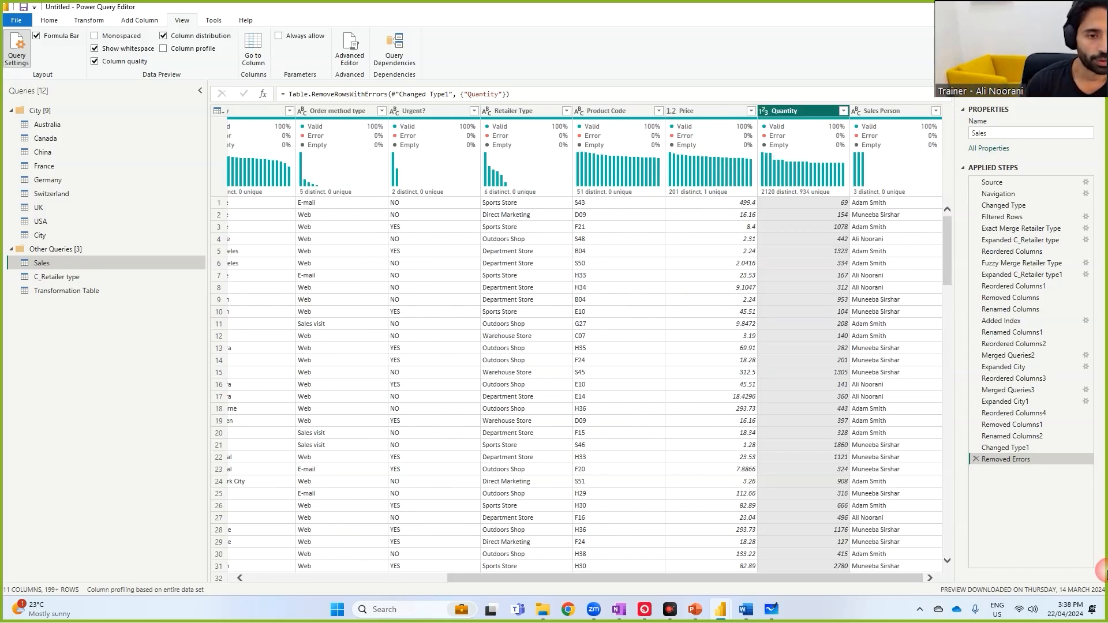
click(74, 278)
click(69, 263)
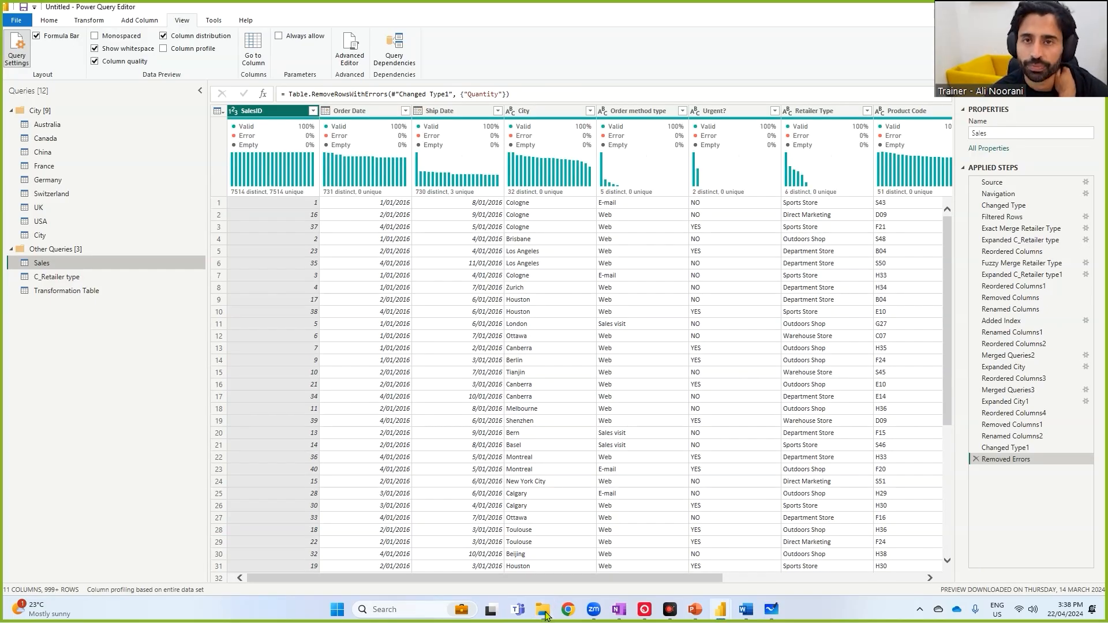
- Open the Price column's data type choices, box its type icon in red, and underline the Fixed decimal number option and its $ sign
drag(716, 579, 938, 579)
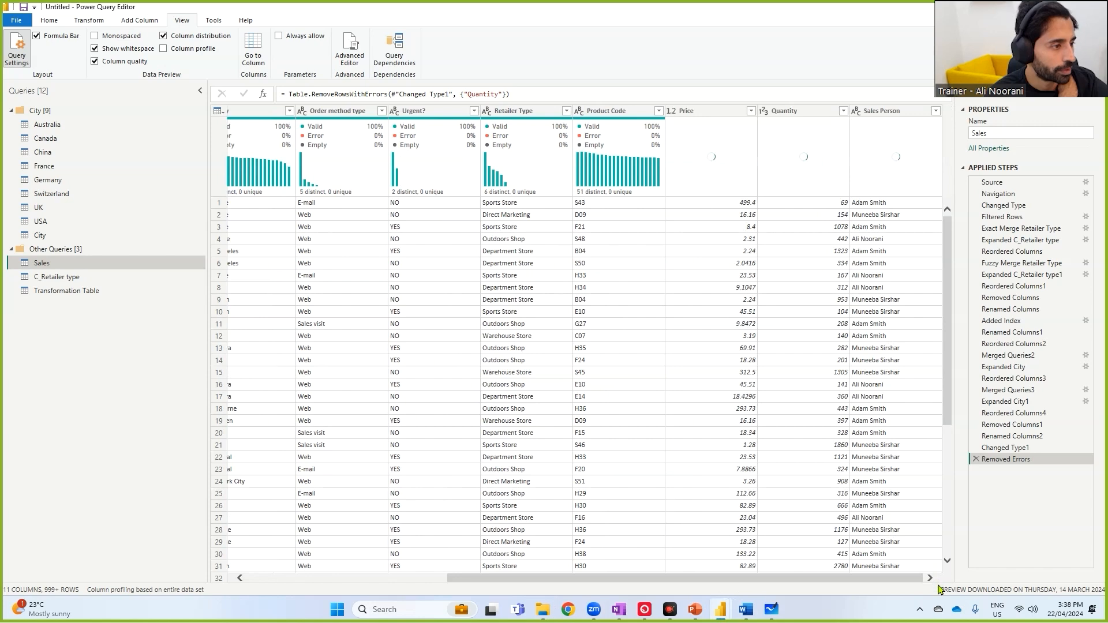
click(706, 110)
click(673, 113)
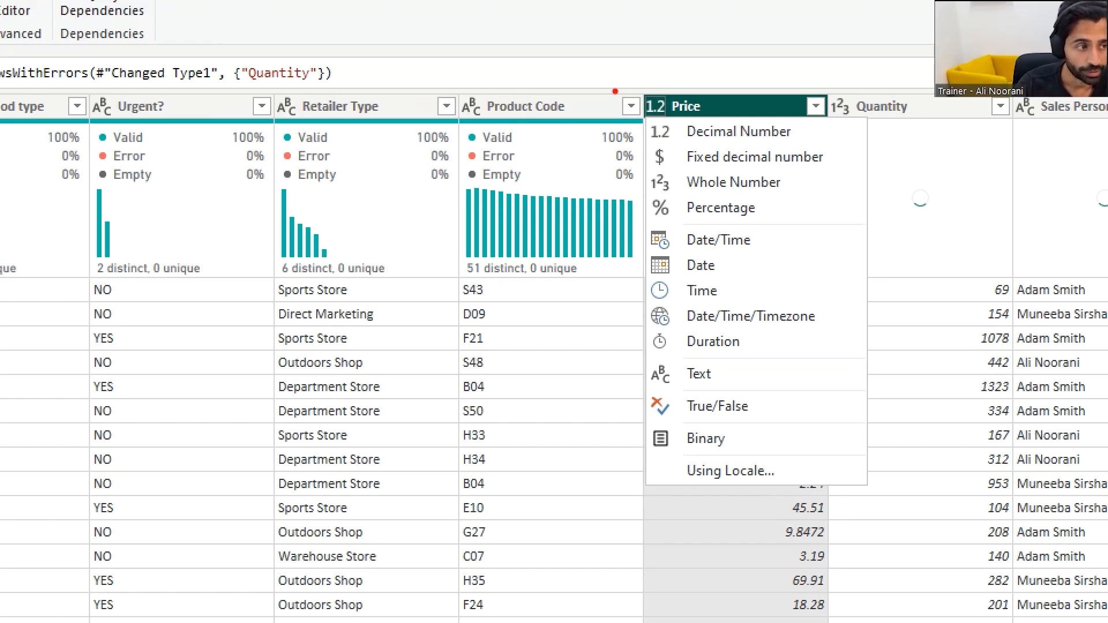
drag(633, 90, 673, 115)
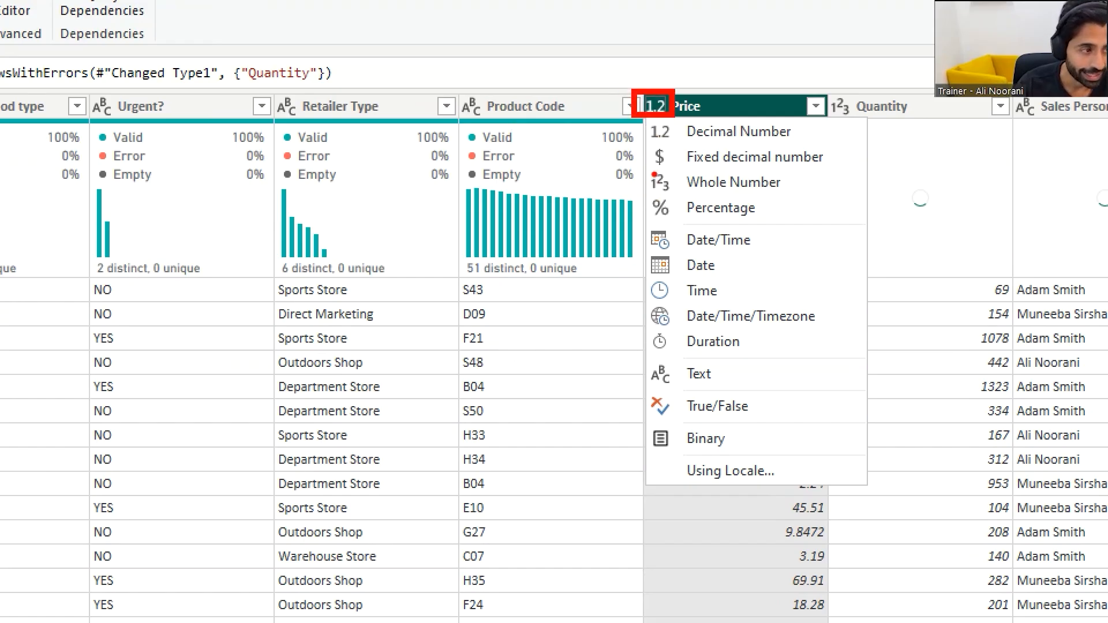
drag(647, 166, 674, 167)
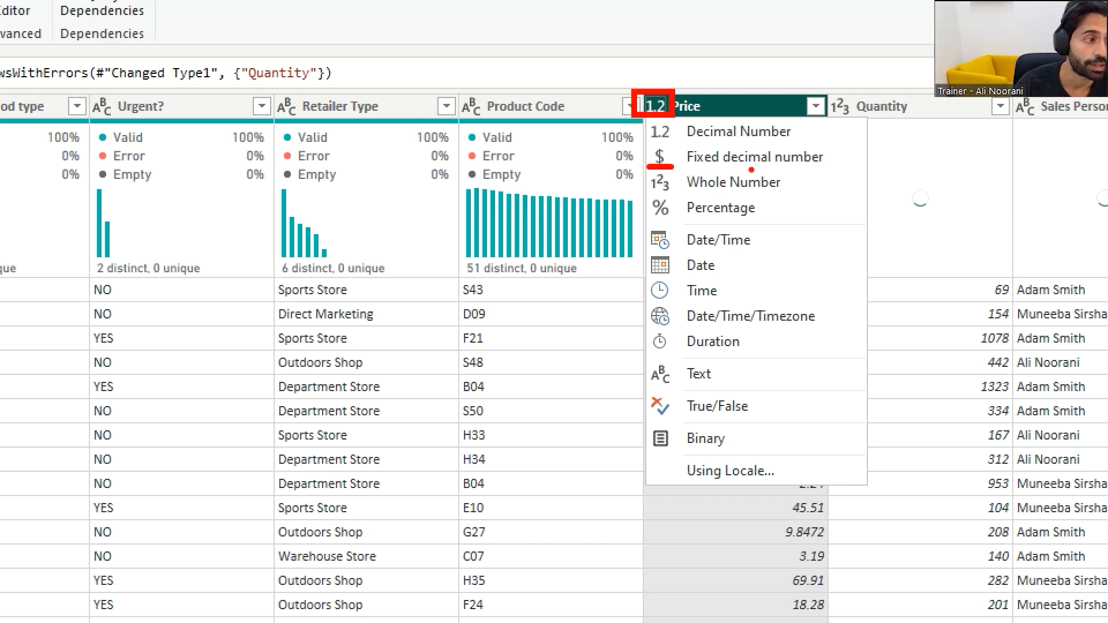
drag(687, 168, 830, 168)
- Write a red note beside Fixed decimal number with the lines "data type", "i want to store" and "4 numbers after the decimal point"
click(847, 157)
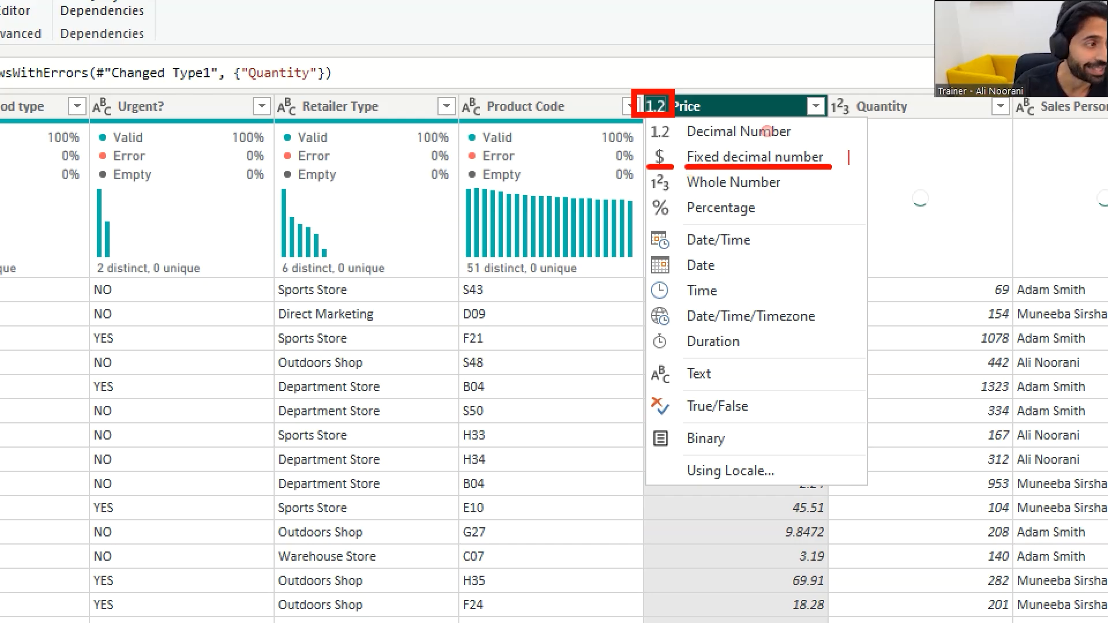
text(data type)
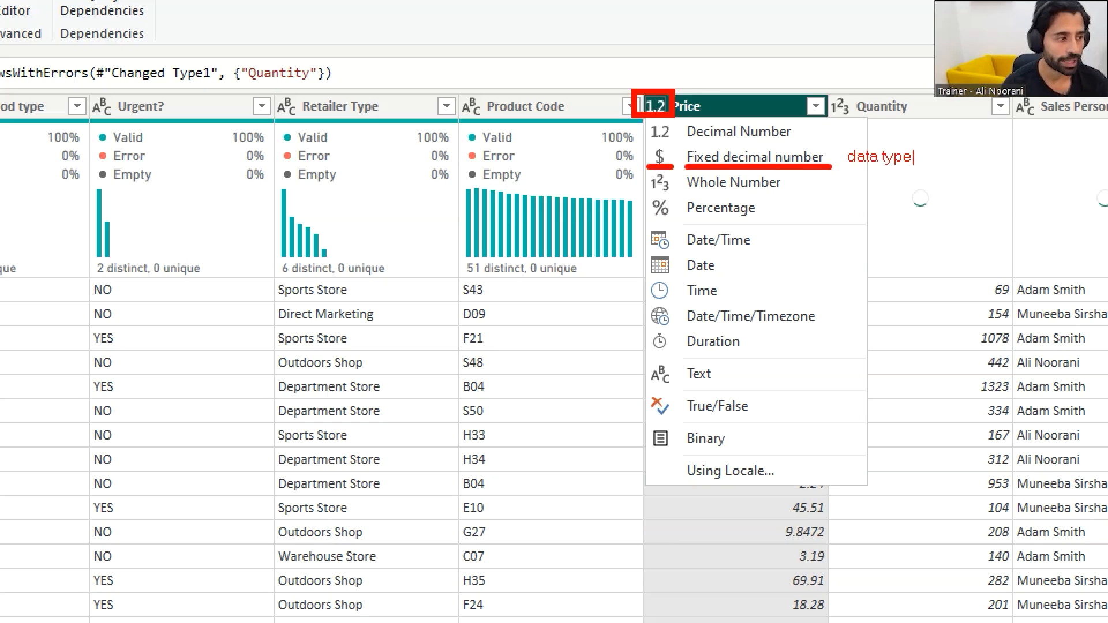
key(Return)
text(i want to store)
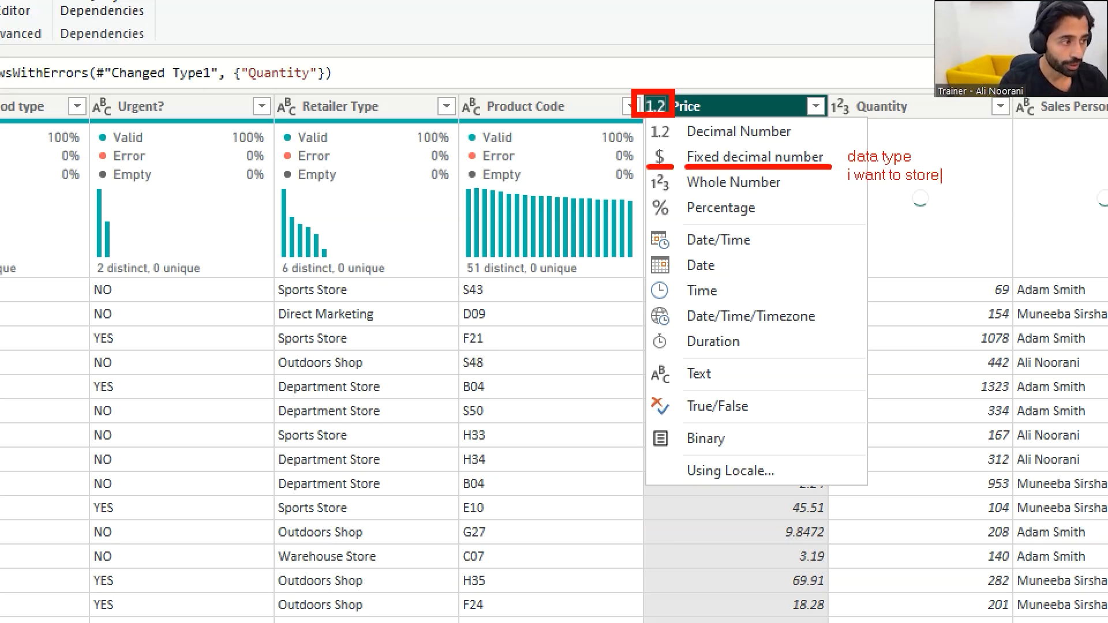
key(Return)
text(4 numbers )
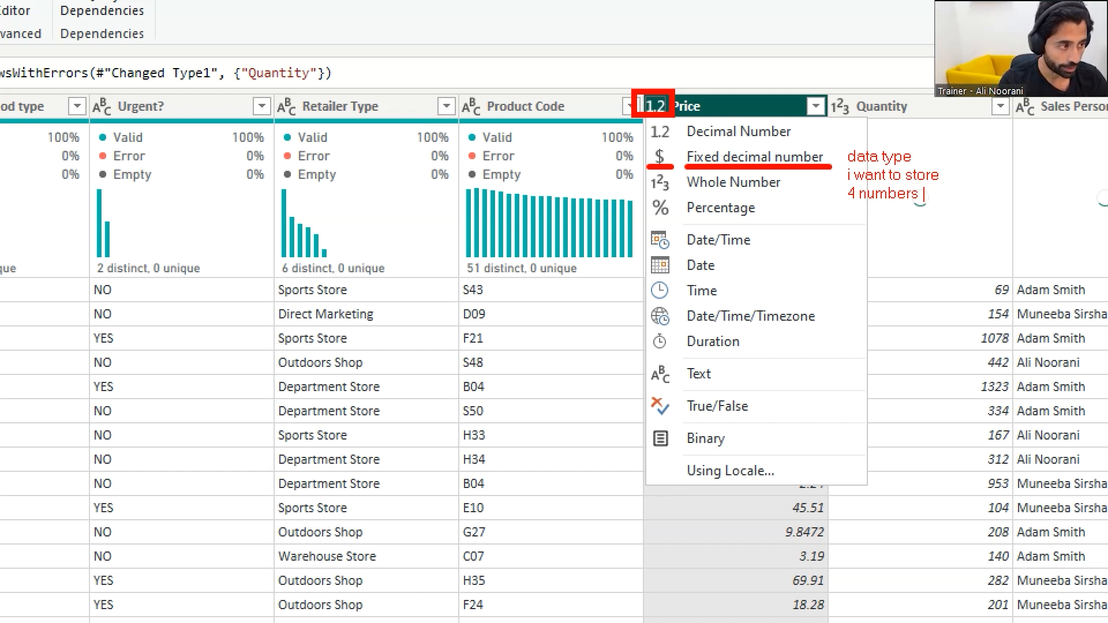
text(after the decimal point)
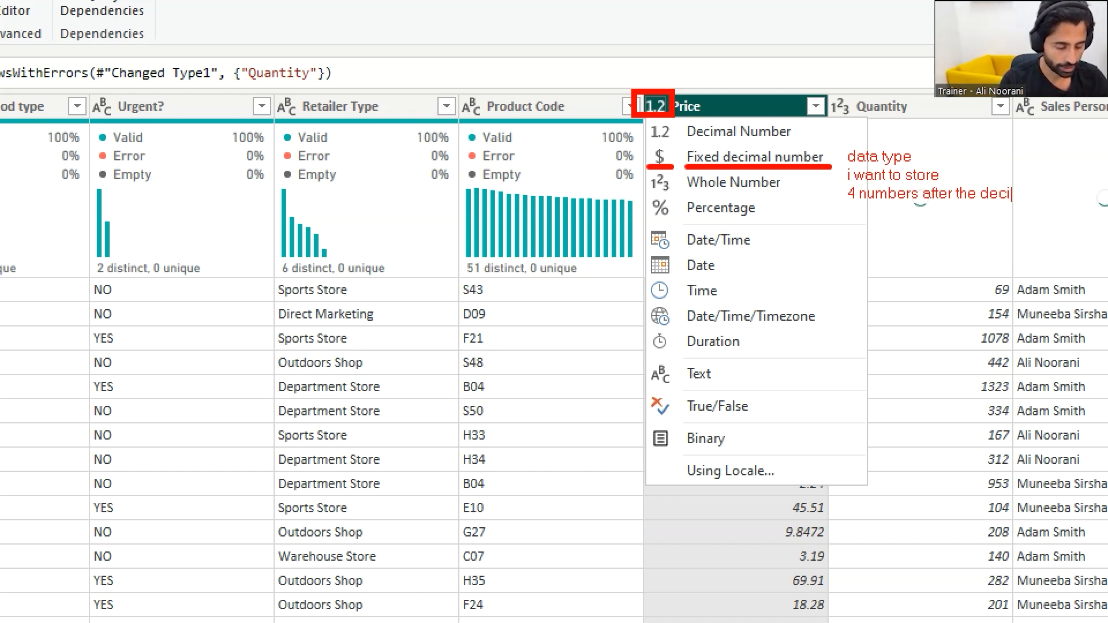
key(Return)
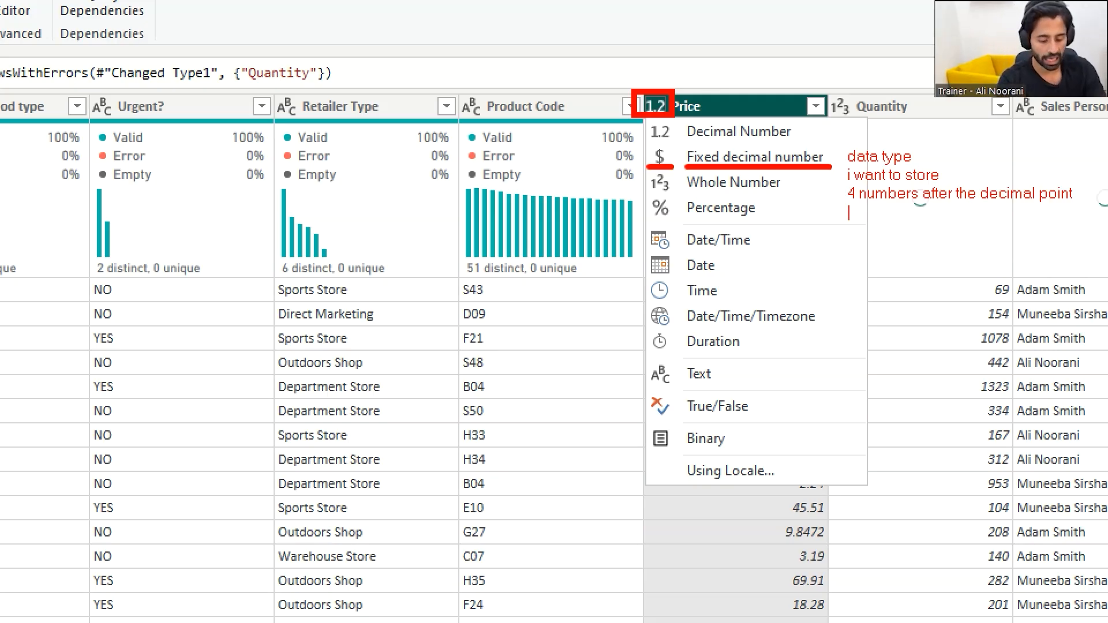
- Extend the red data type note with the lines "it becomes better for" and "the storage and performance"
text(it b)
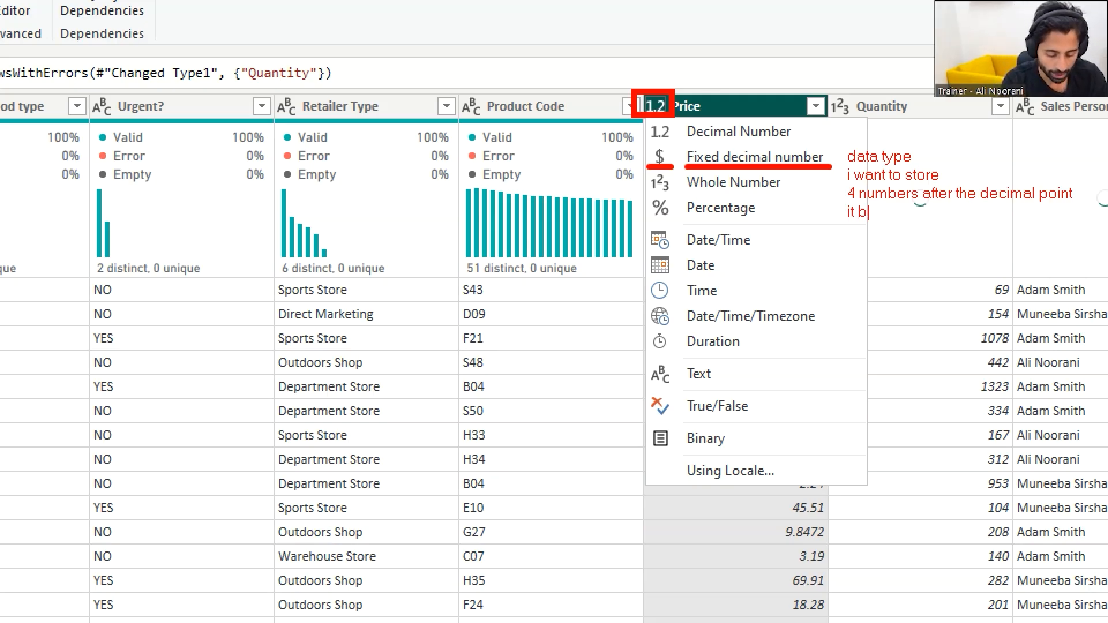
text(ecomes better for)
key(Return)
text(the storage and performance)
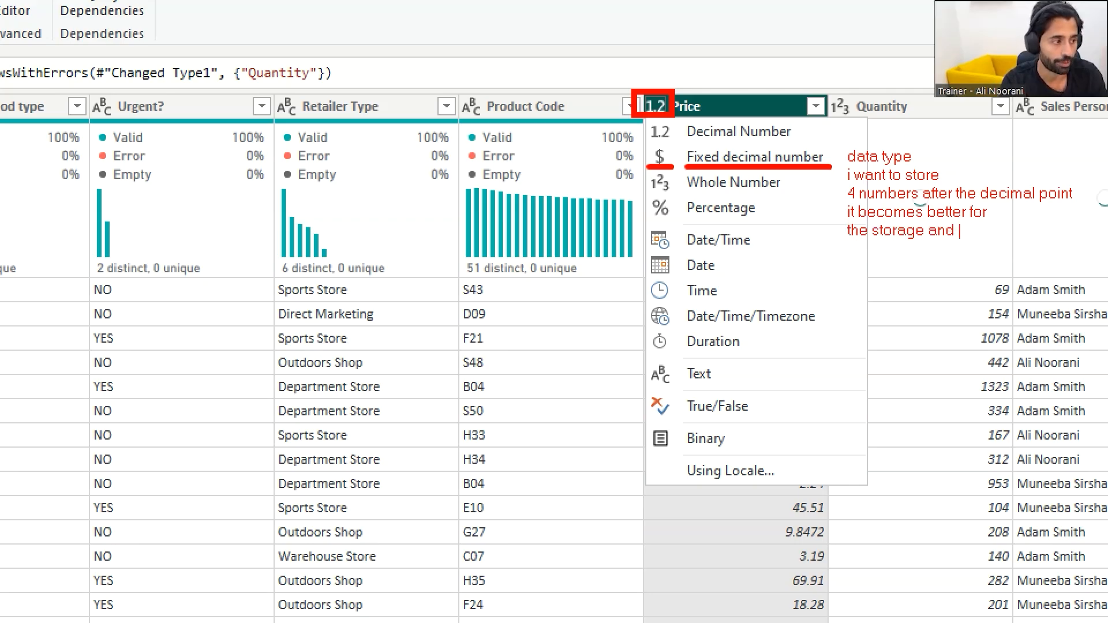
key(Return)
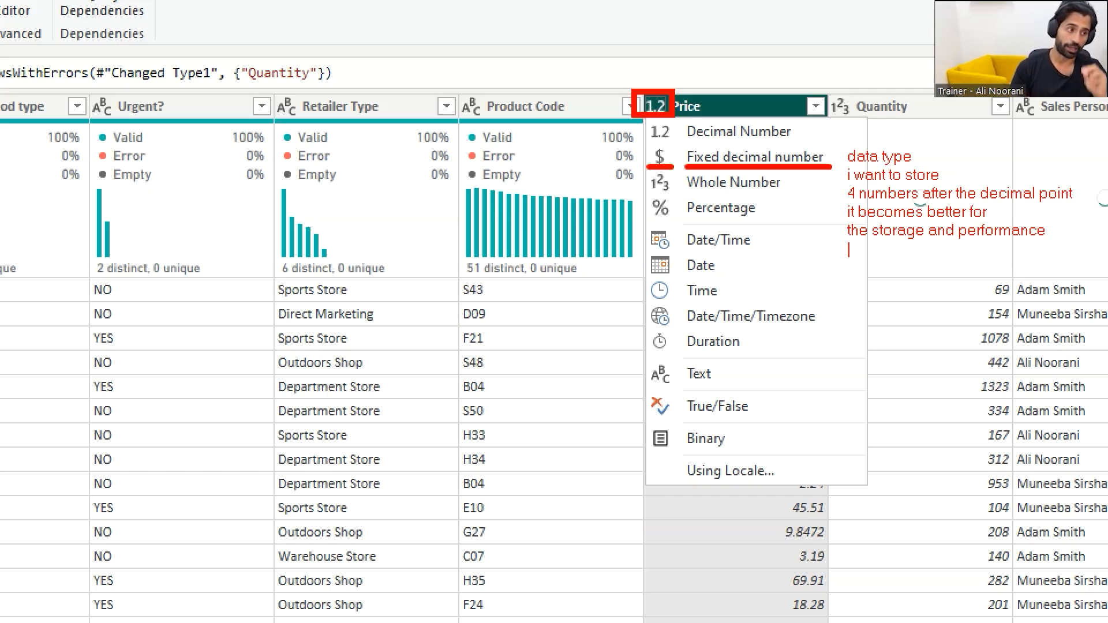
key(Escape)
- Write the green note "data formatting" below the red data type note
key(g)
text(t)
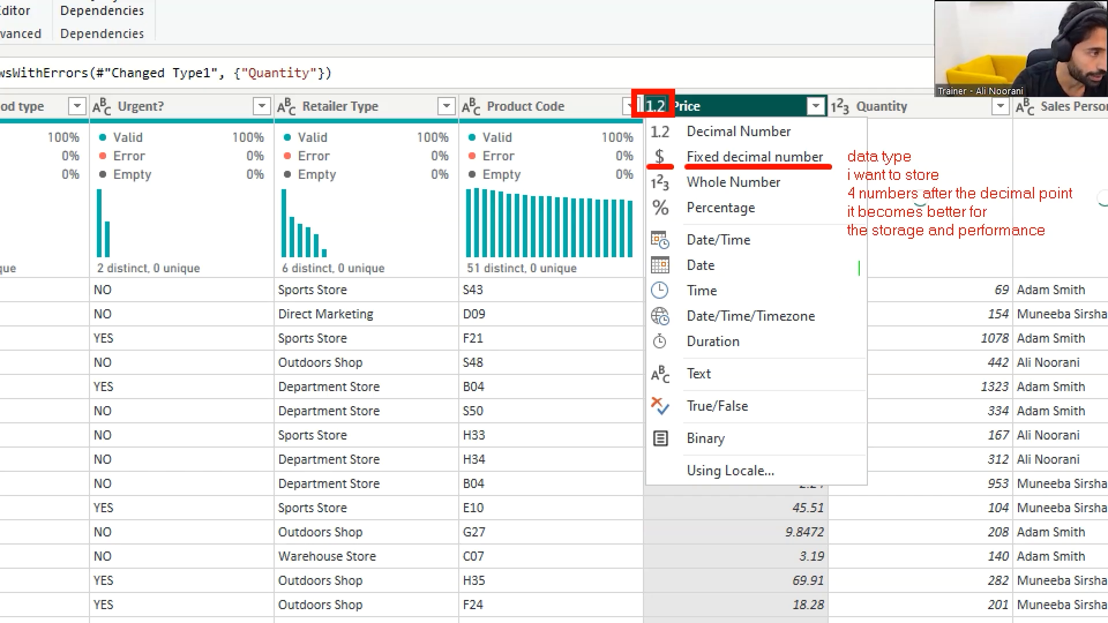
text(data forma)
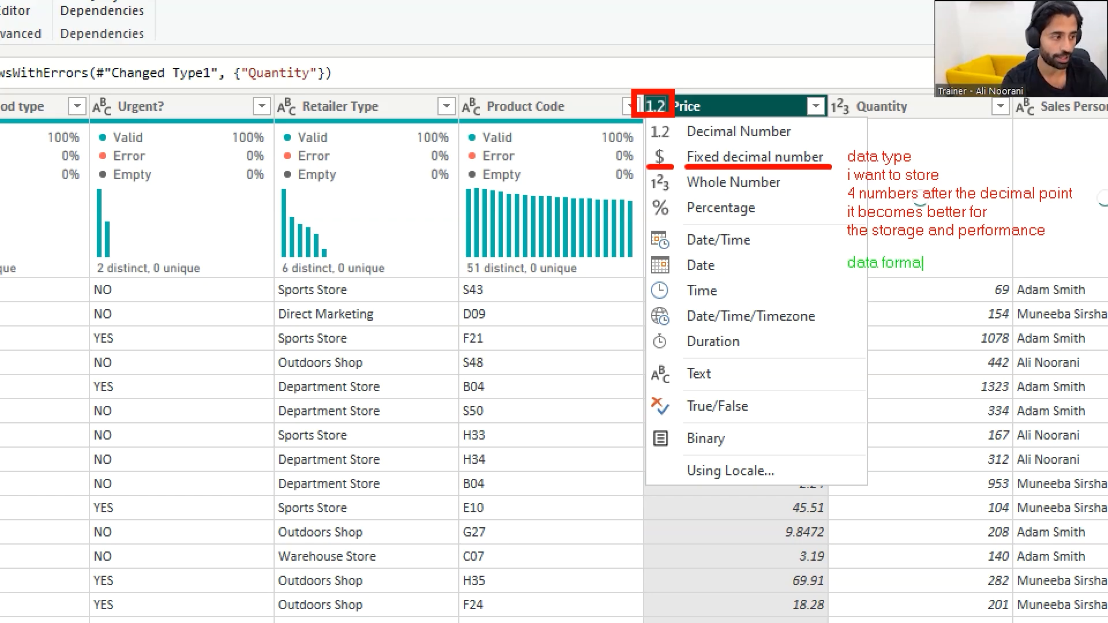
text(tting)
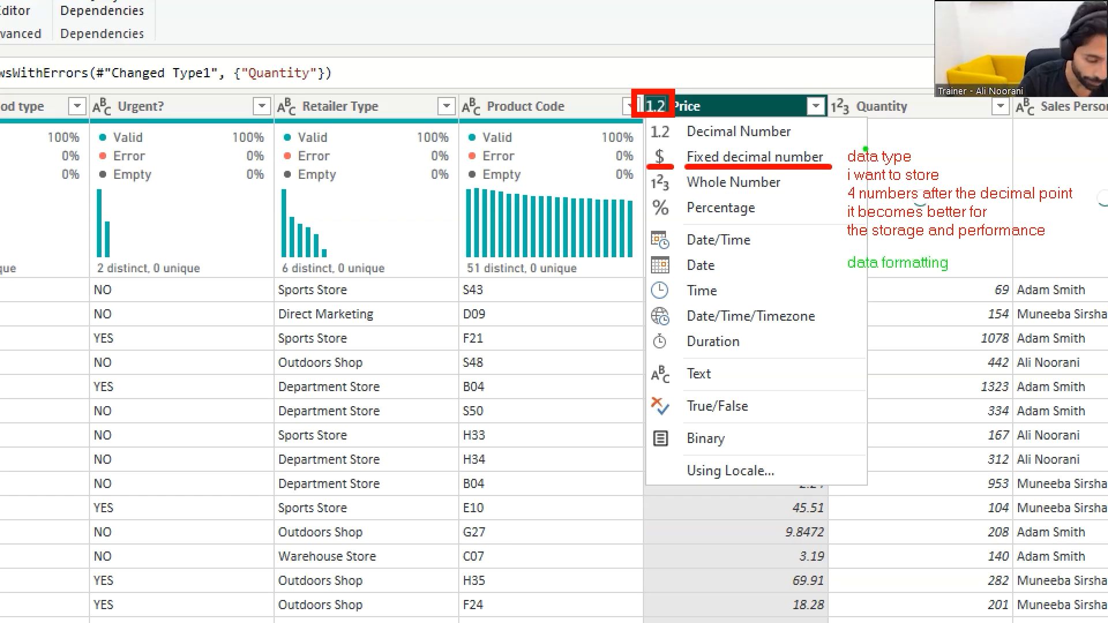
- Draw a red box around "data type" and a green box around "data formatting"
text(r)
drag(835, 139, 927, 166)
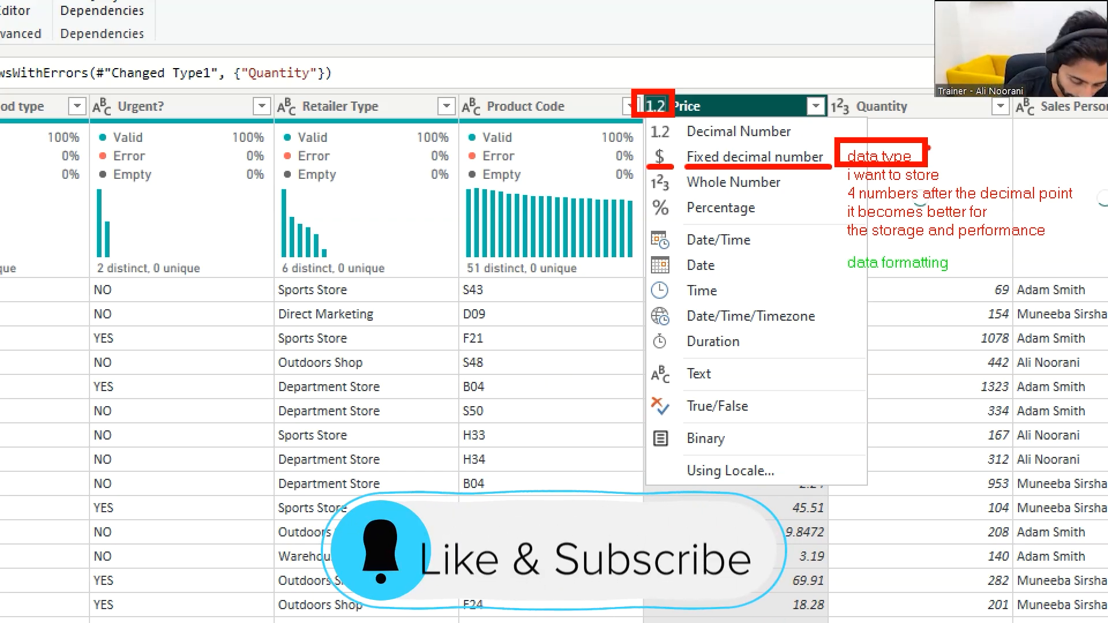
key(g)
mouse_move(841, 246)
mouse_down()
mouse_move(855, 270)
mouse_move(953, 282)
mouse_up()
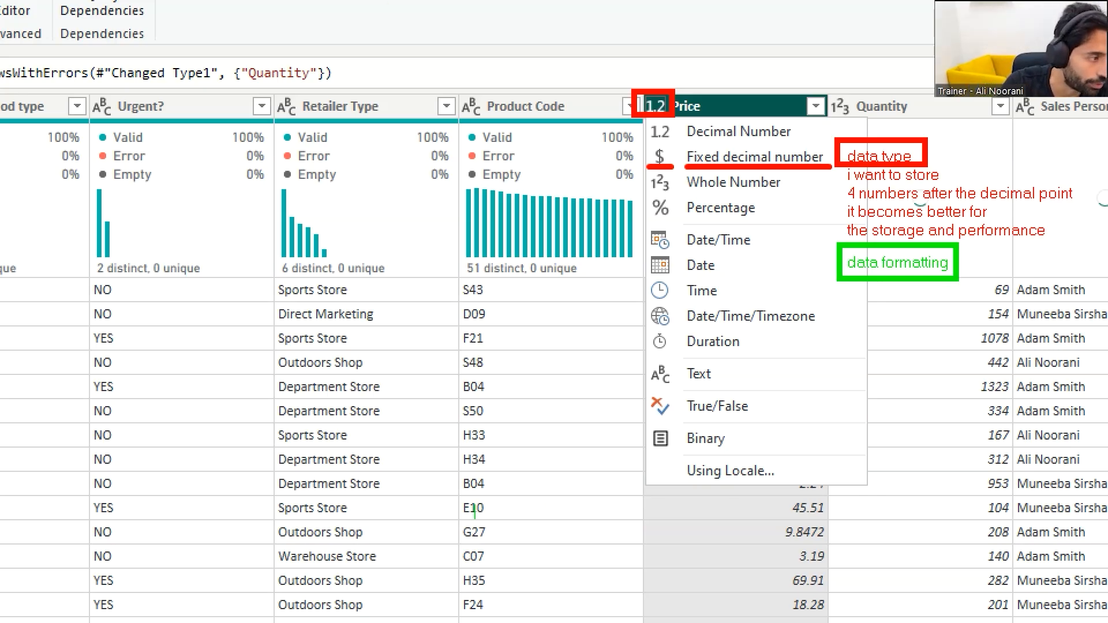
- Add a green "$" and a "," on separate lines beneath the boxed "data formatting" note
text(t)
text($)
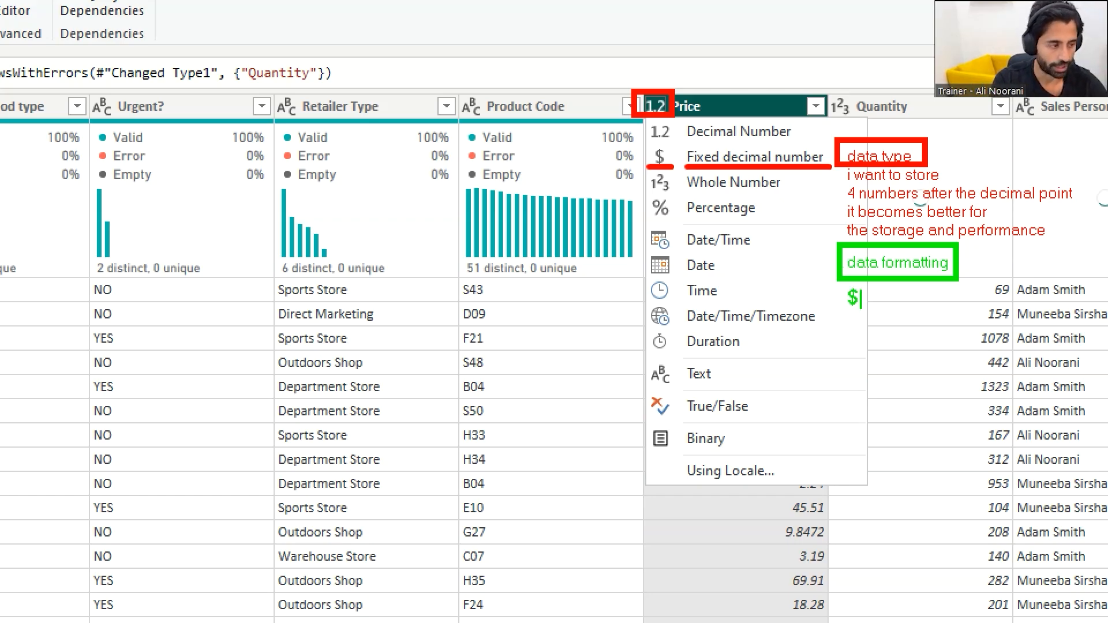
key(Return)
text(,)
key(Escape)
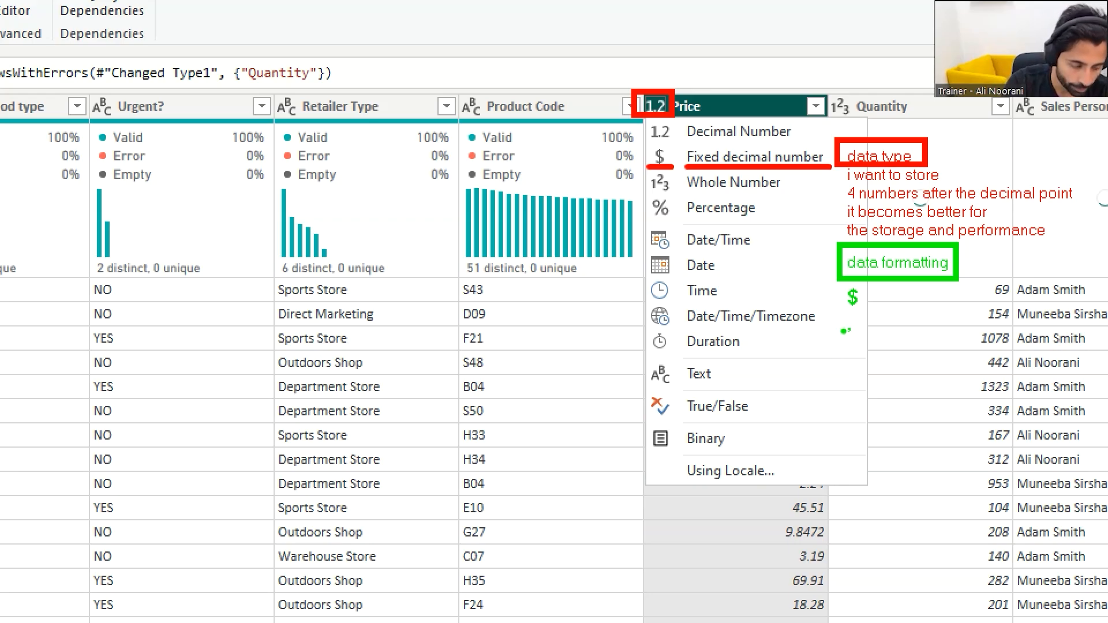
- Write a red boxed "date" with an arrow down to a green "formatting" note, and exit the zoomed annotation view
text(date)
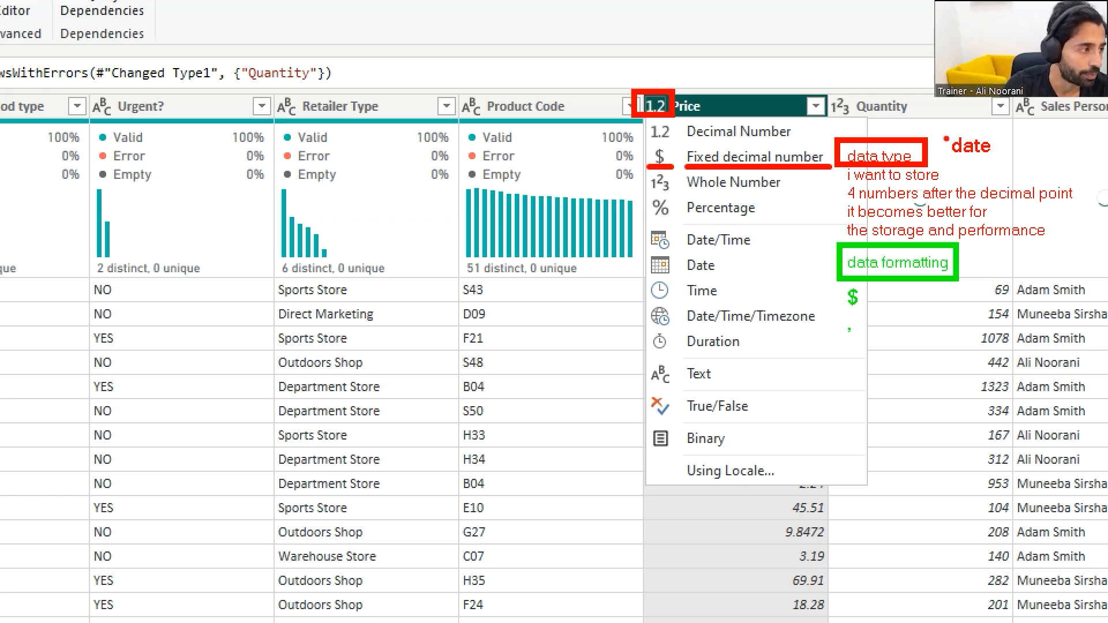
mouse_move(939, 125)
mouse_down()
mouse_move(1014, 160)
mouse_move(991, 187)
mouse_move(930, 371)
mouse_move(957, 370)
mouse_up()
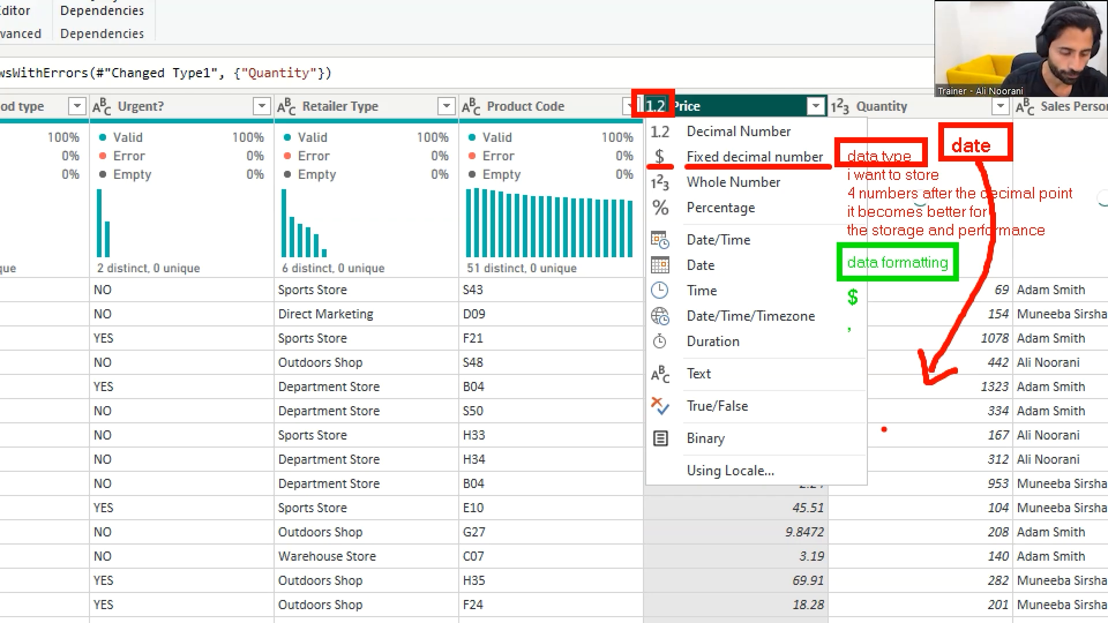
click(912, 410)
text(formatting)
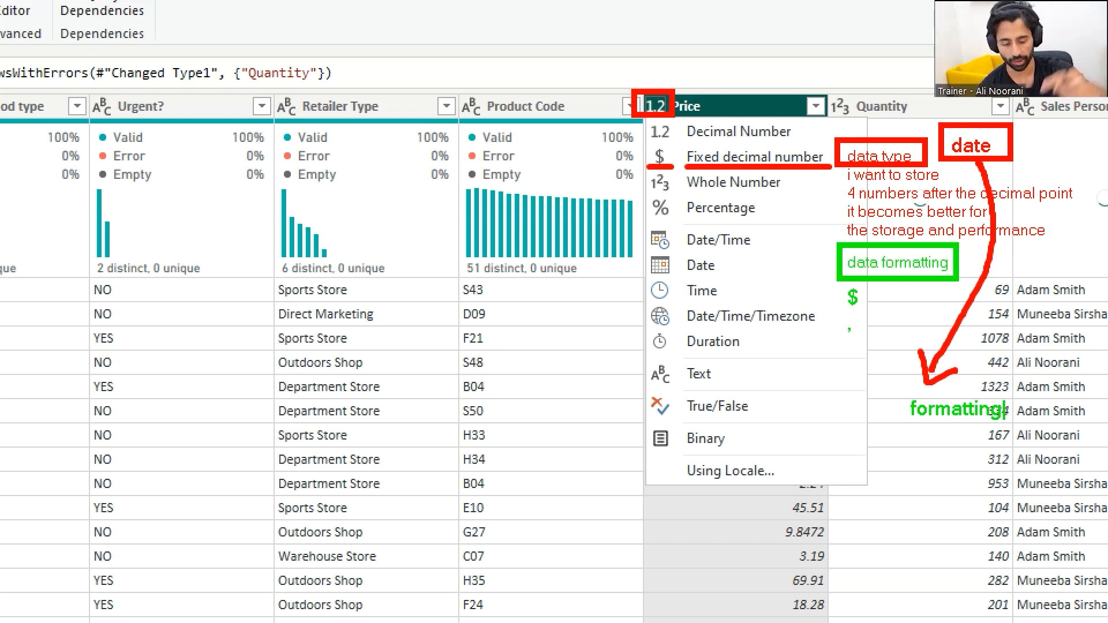
key(Escape)
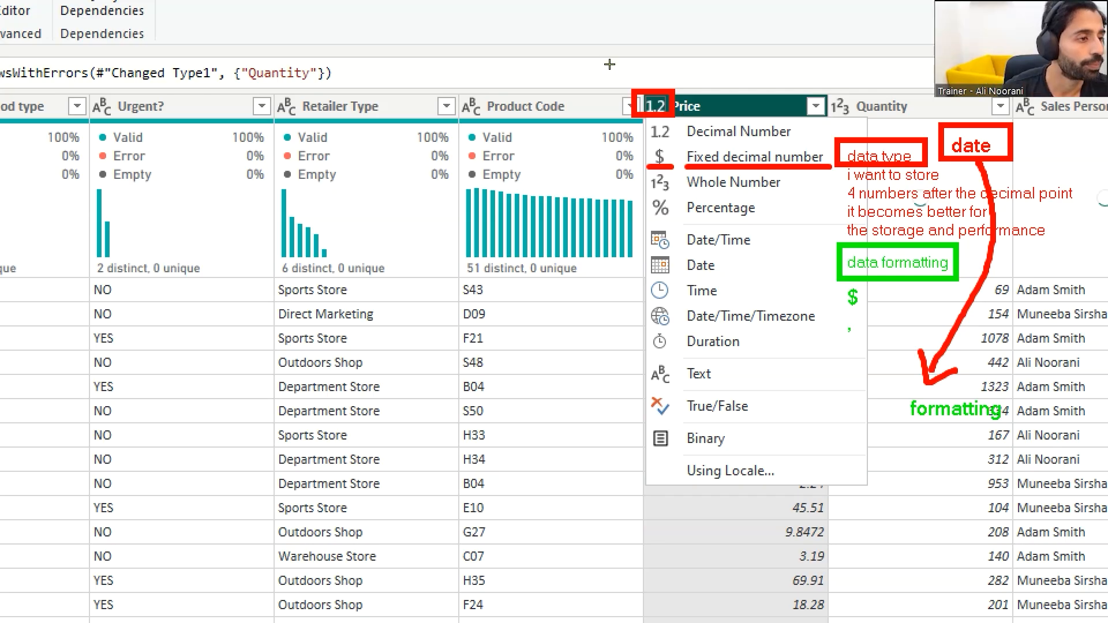
key(Escape)
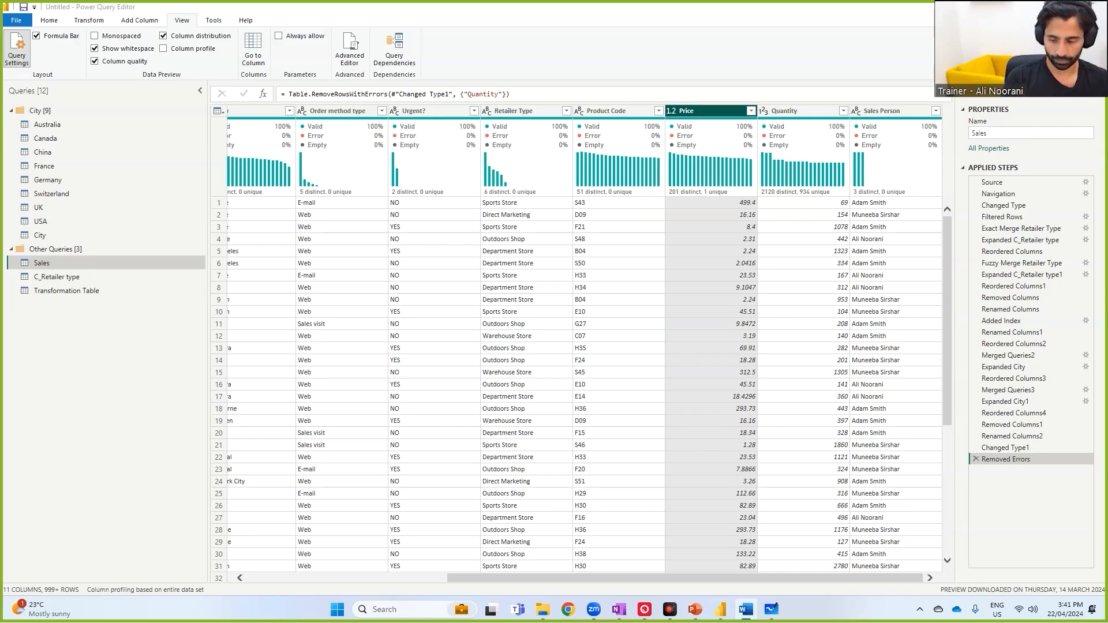
- Change the Price column's data type to Fixed decimal number
click(672, 111)
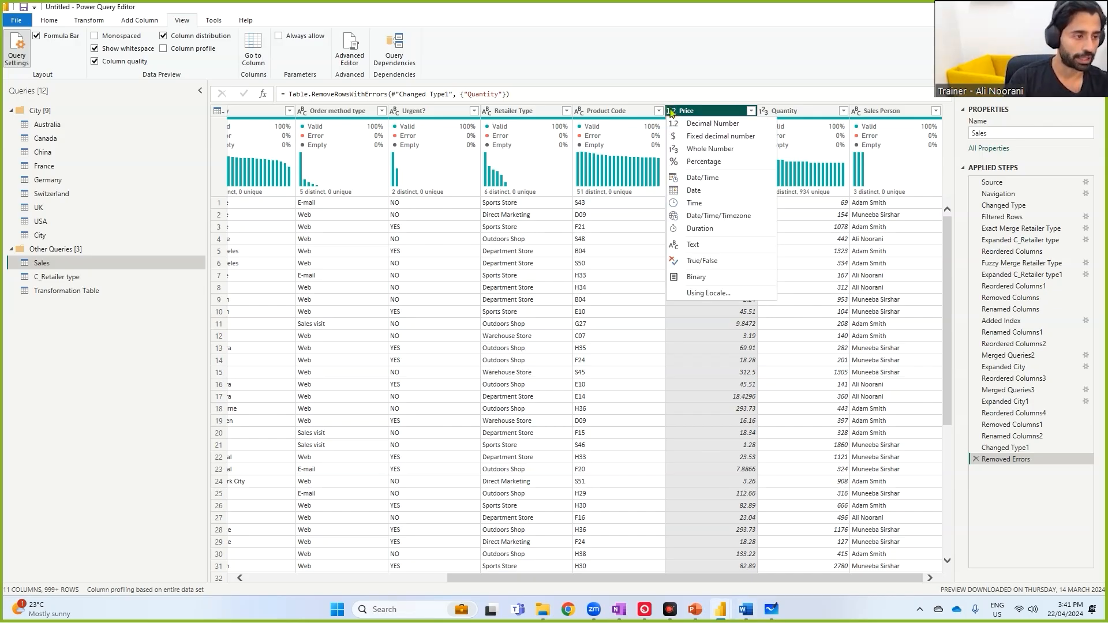
click(709, 136)
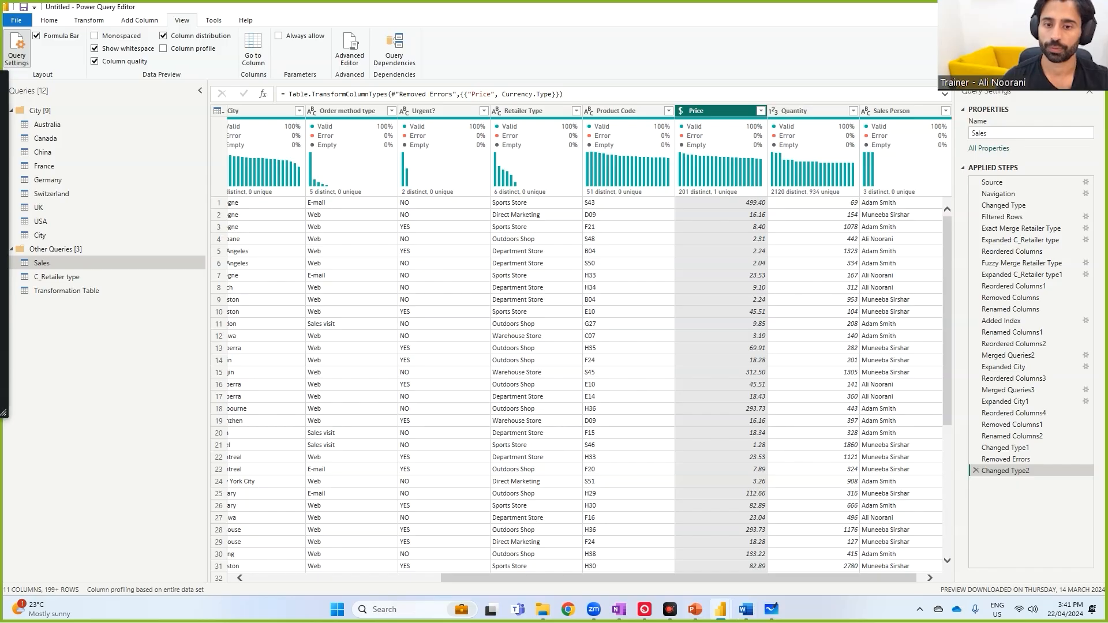
key(alt+Tab)
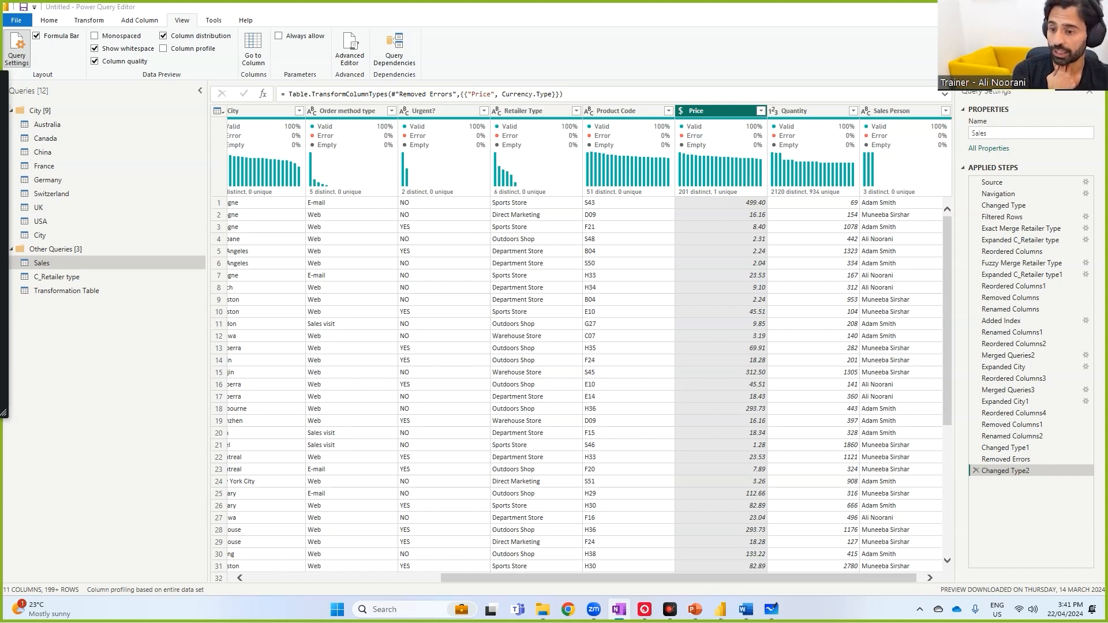
- Try converting the Urgent? column to the True/False data type, and delete the Changed Type2 applied step
click(418, 113)
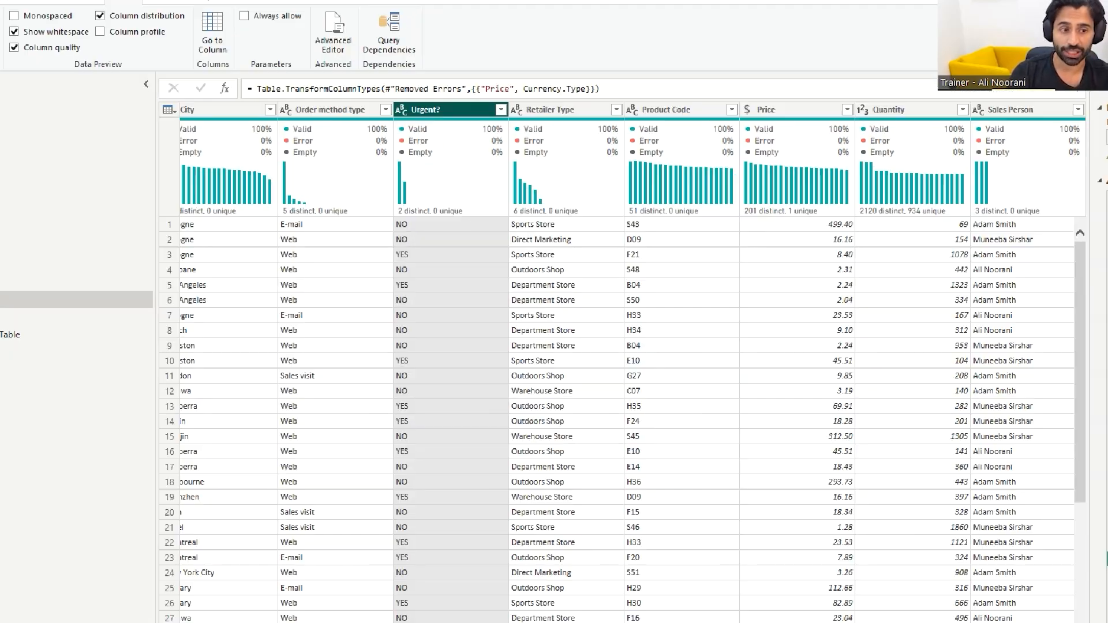
mouse_move(410, 223)
mouse_down()
mouse_move(385, 218)
mouse_move(397, 231)
mouse_move(416, 225)
mouse_up()
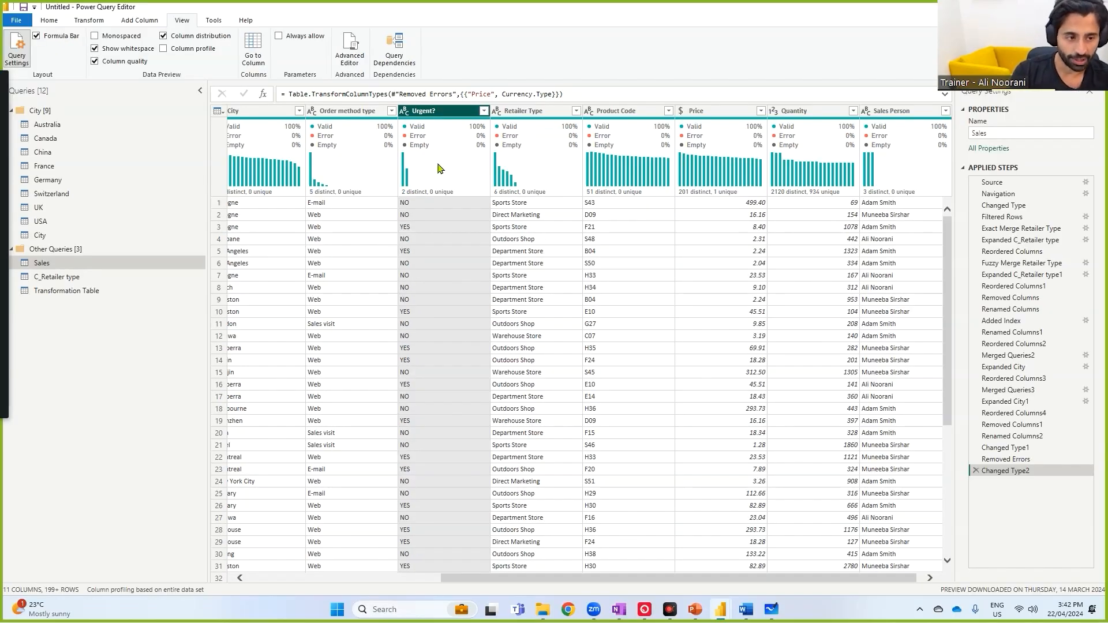
click(400, 109)
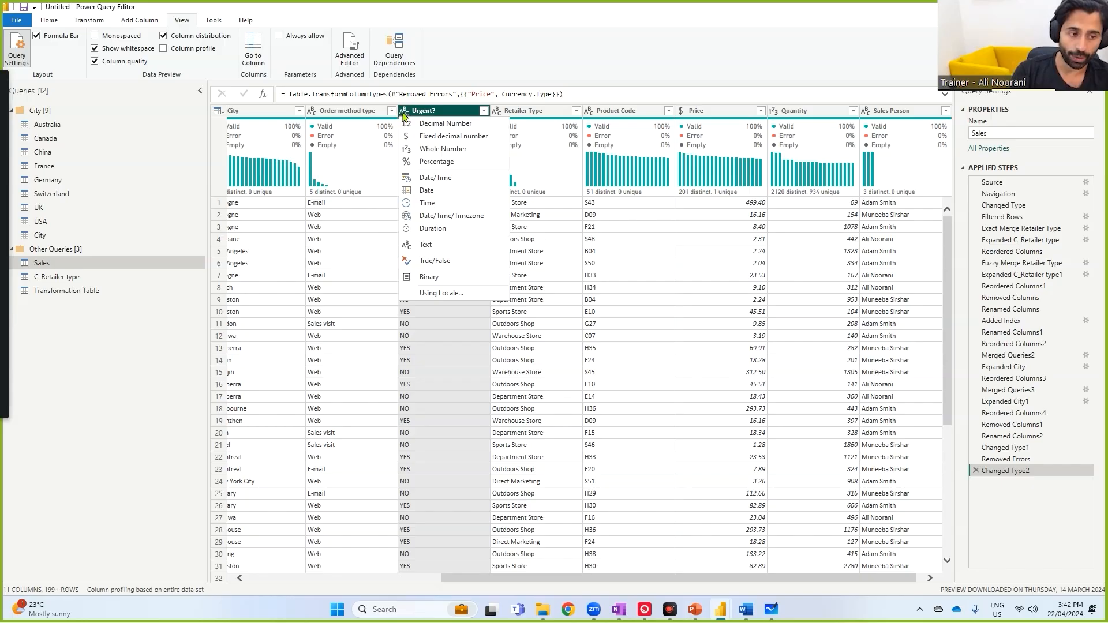
click(427, 261)
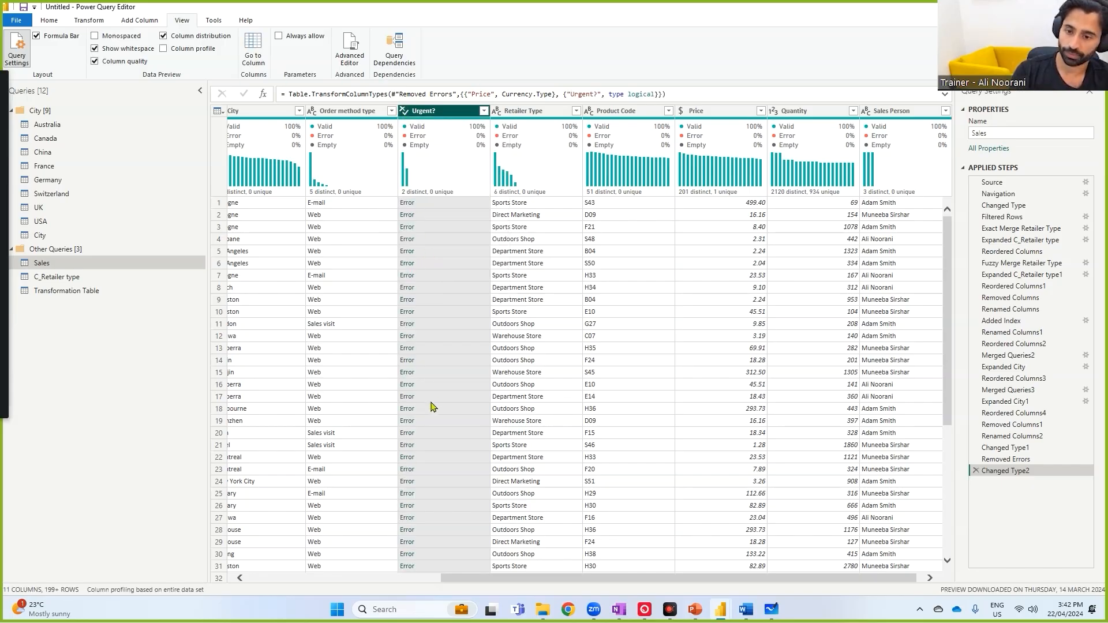
click(976, 470)
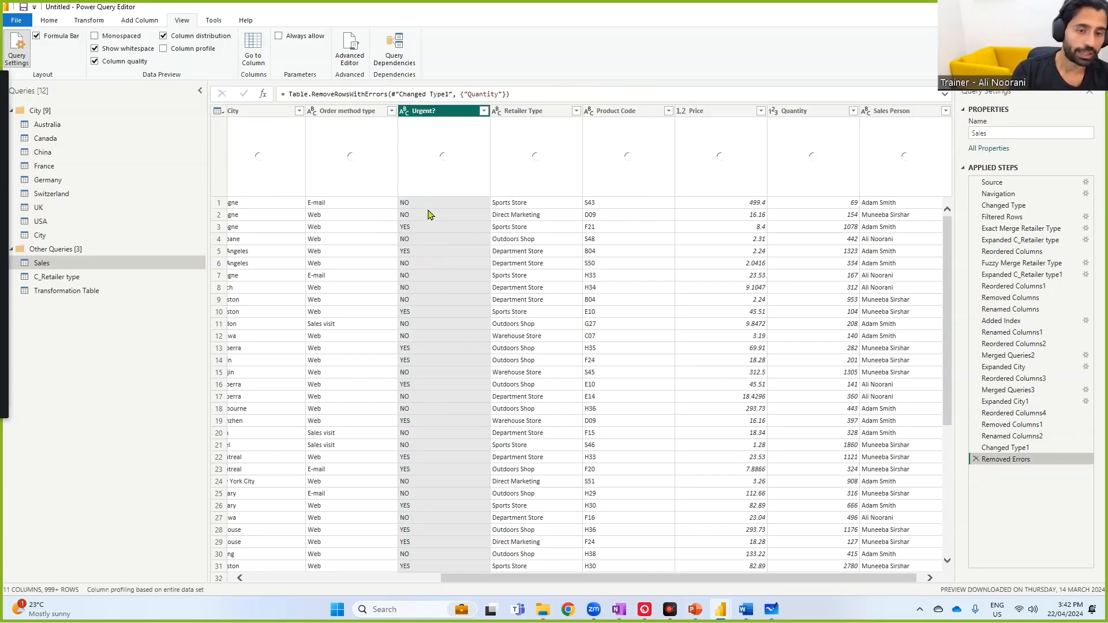
- Look at the value options for the NO and YES cells in the Urgent? column, and open the Transformation Table query
right_click(432, 209)
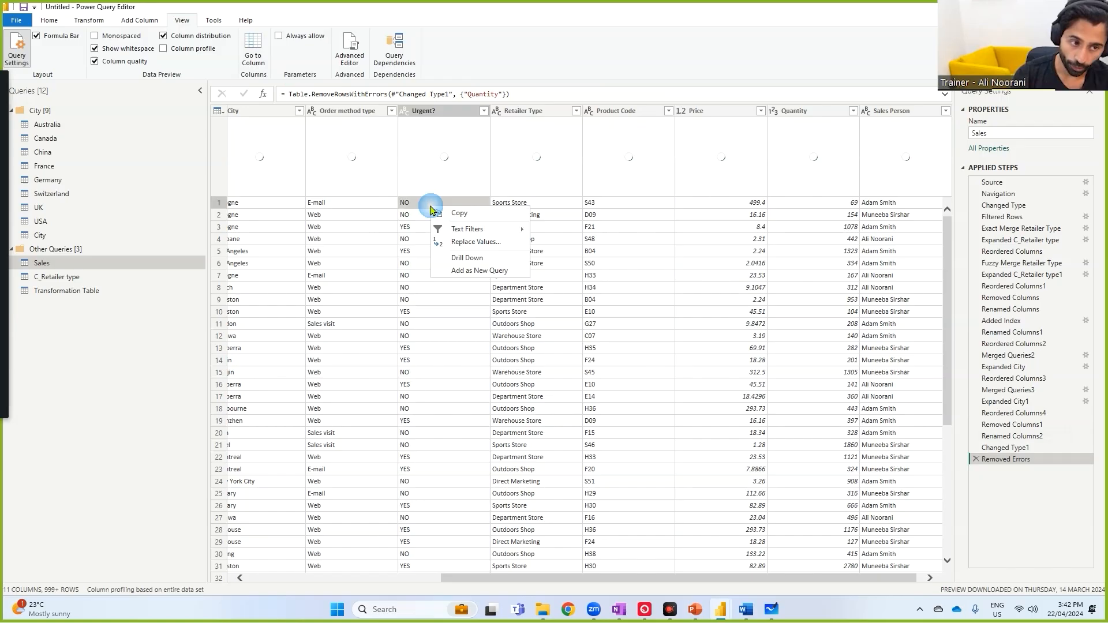
right_click(424, 251)
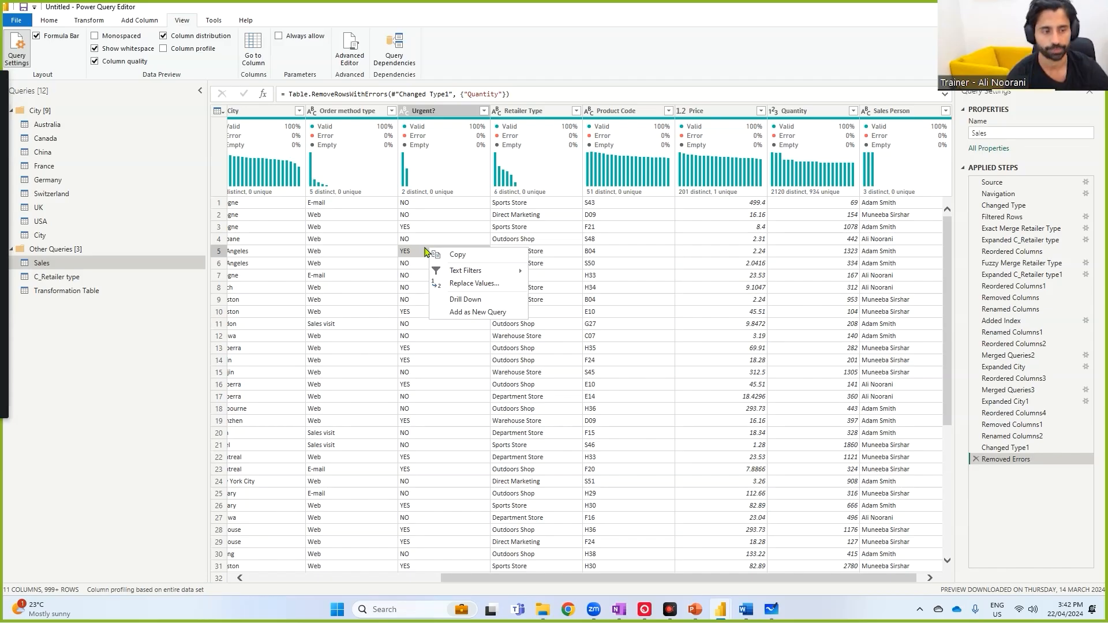
click(81, 290)
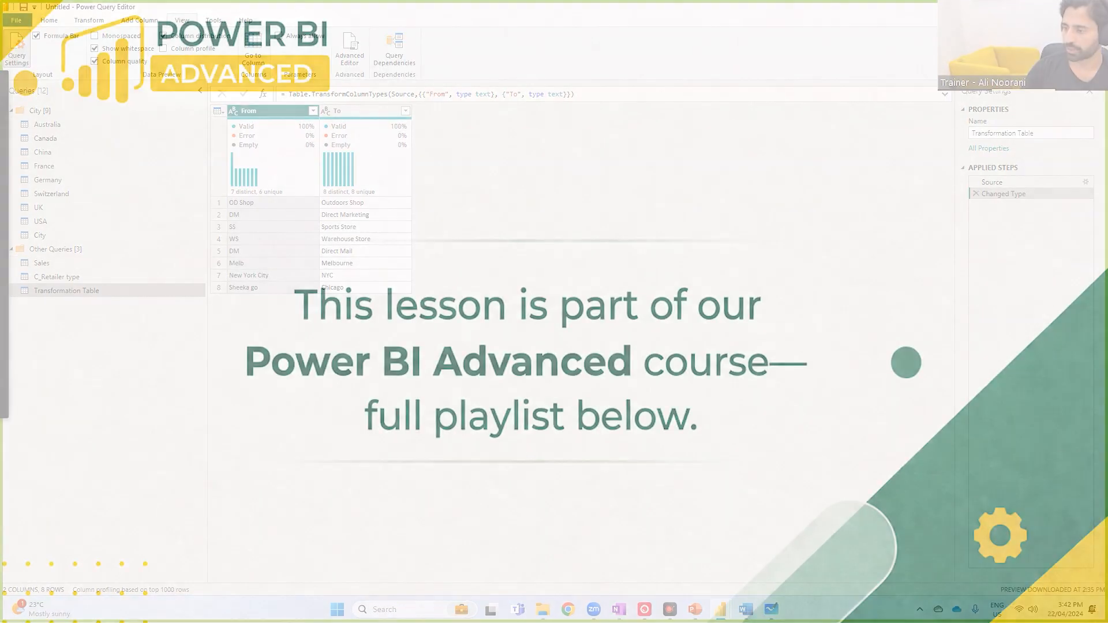